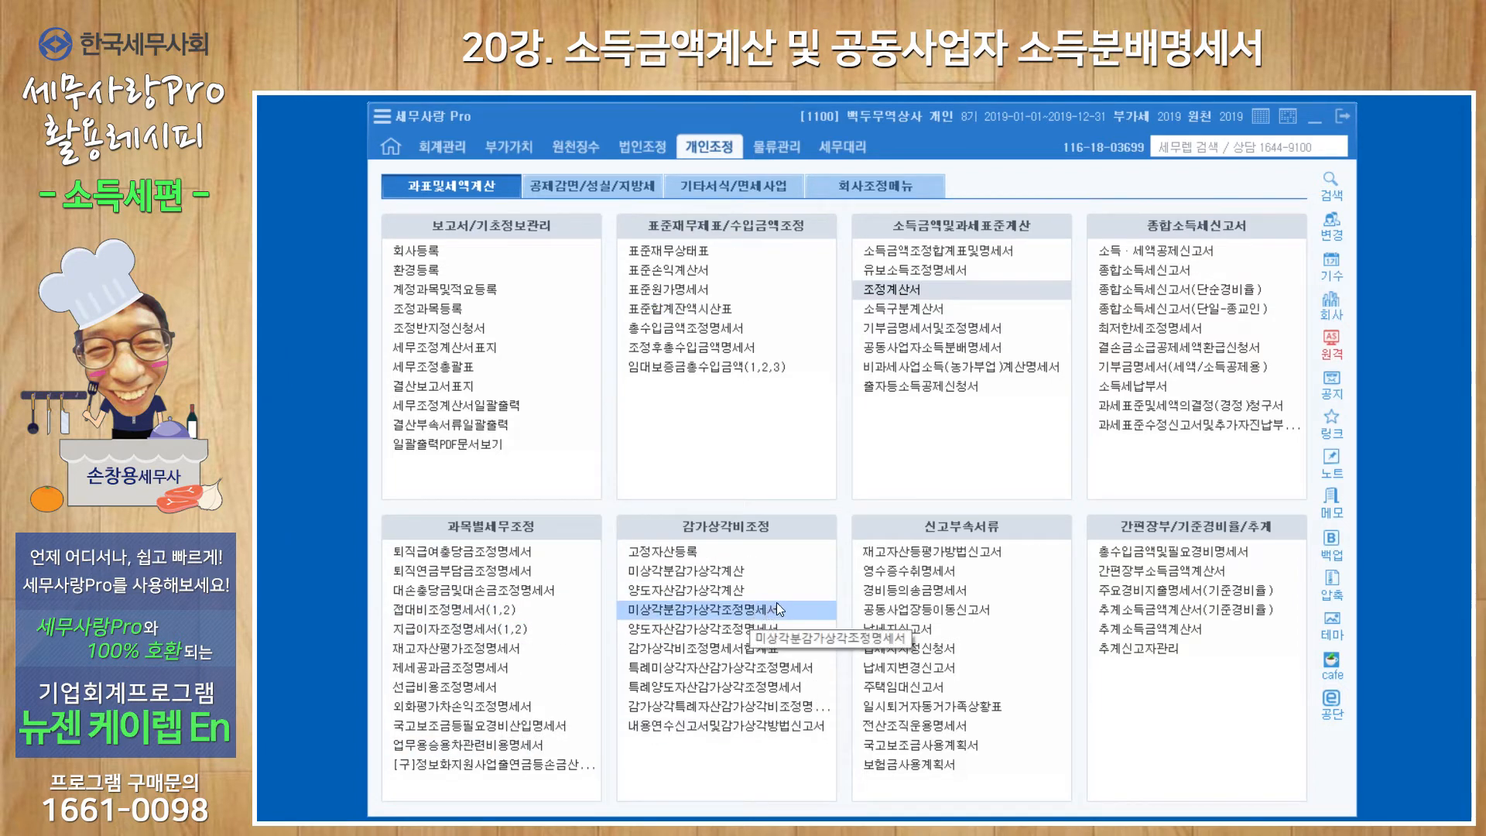
# - Open the 소득금액조정합계표및명세서, review its adjustment items and the 소득처분 options of the 유형자산처분손실 row, and close the form
pyautogui.click(945, 252)
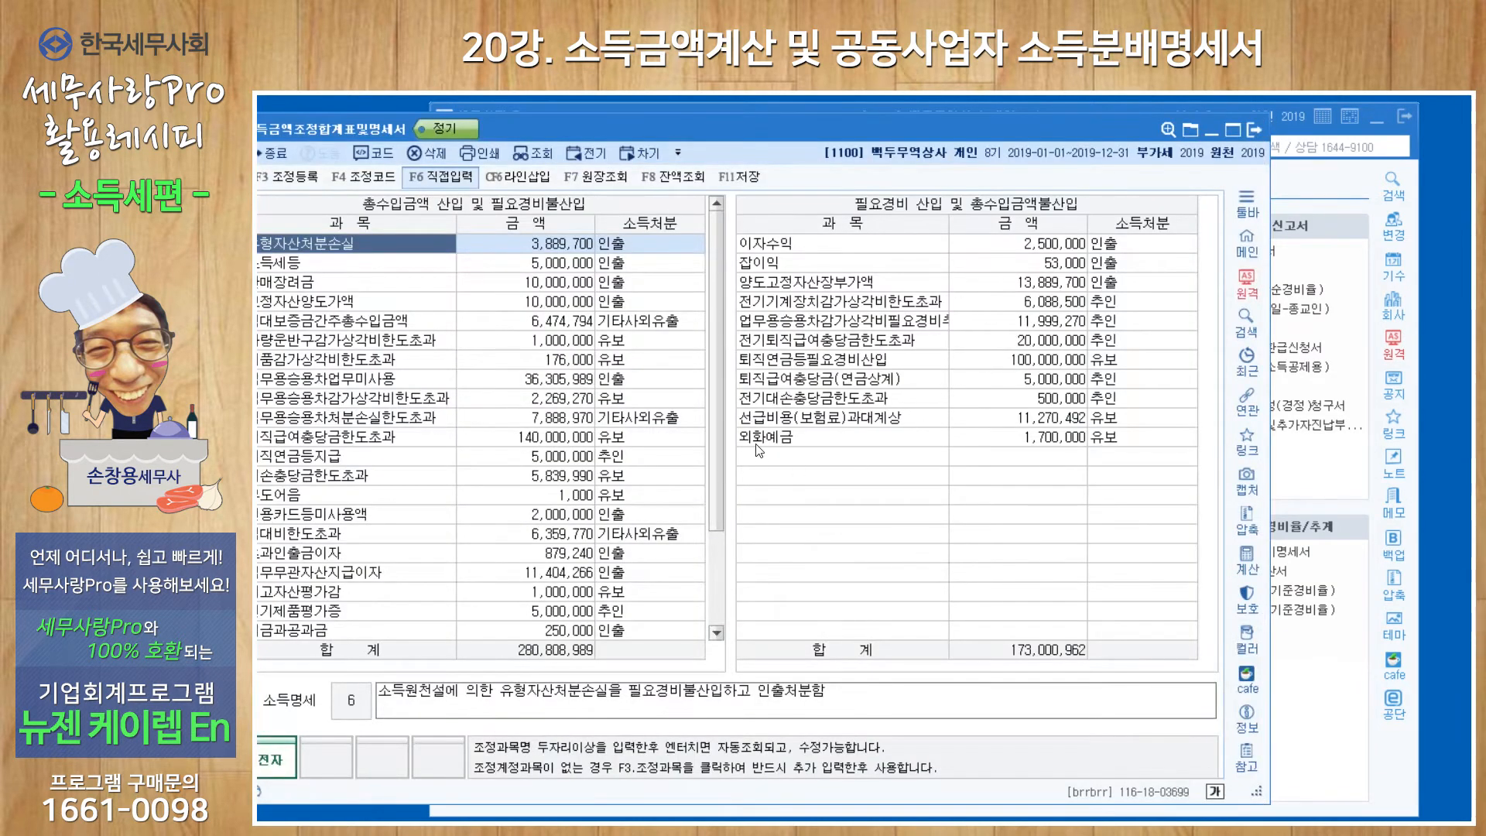
pyautogui.moveTo(751, 124); pyautogui.dragTo(833, 118)
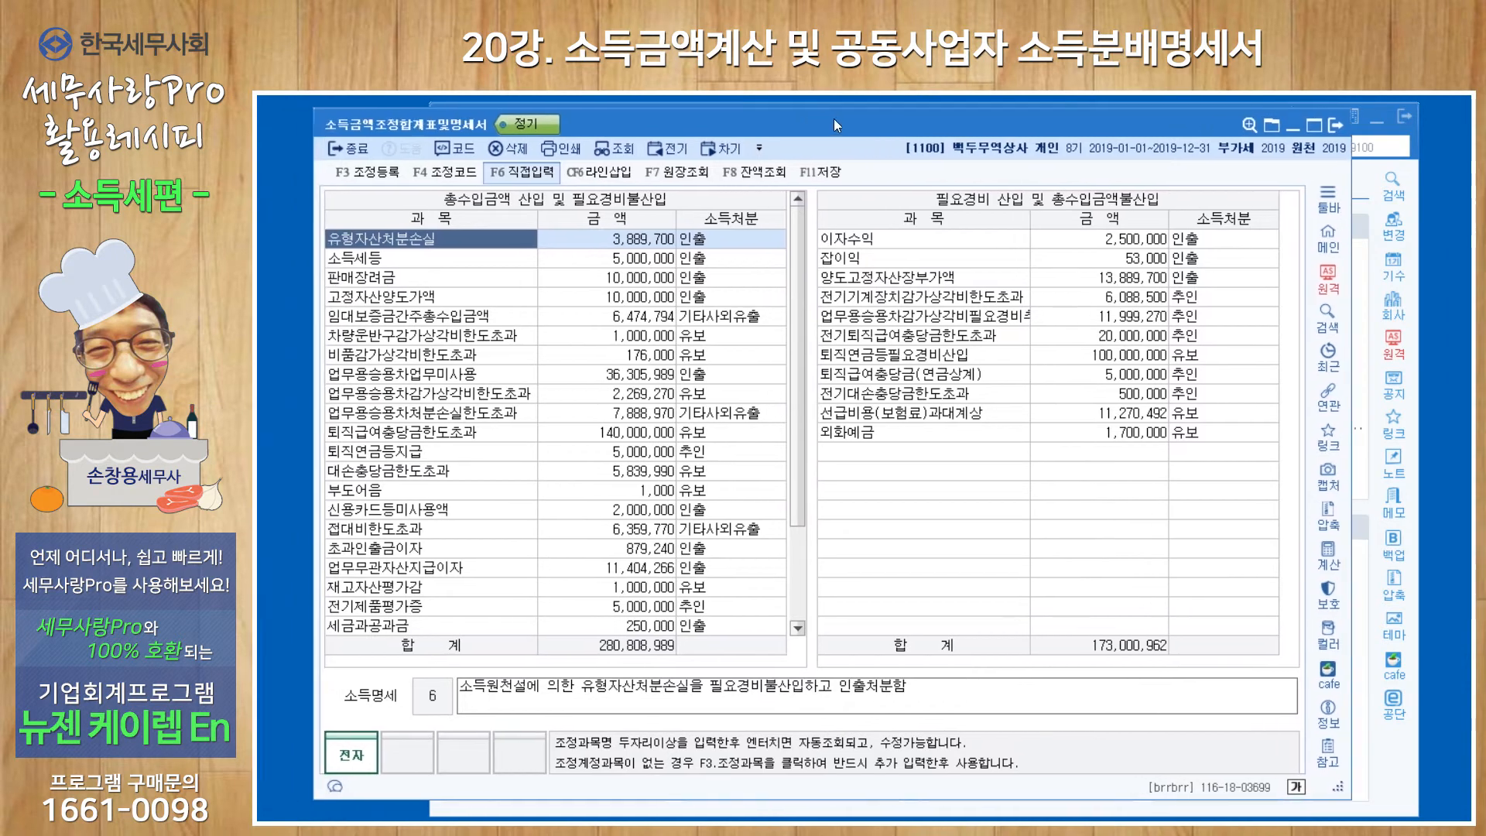
pyautogui.moveTo(796, 230); pyautogui.dragTo(797, 388)
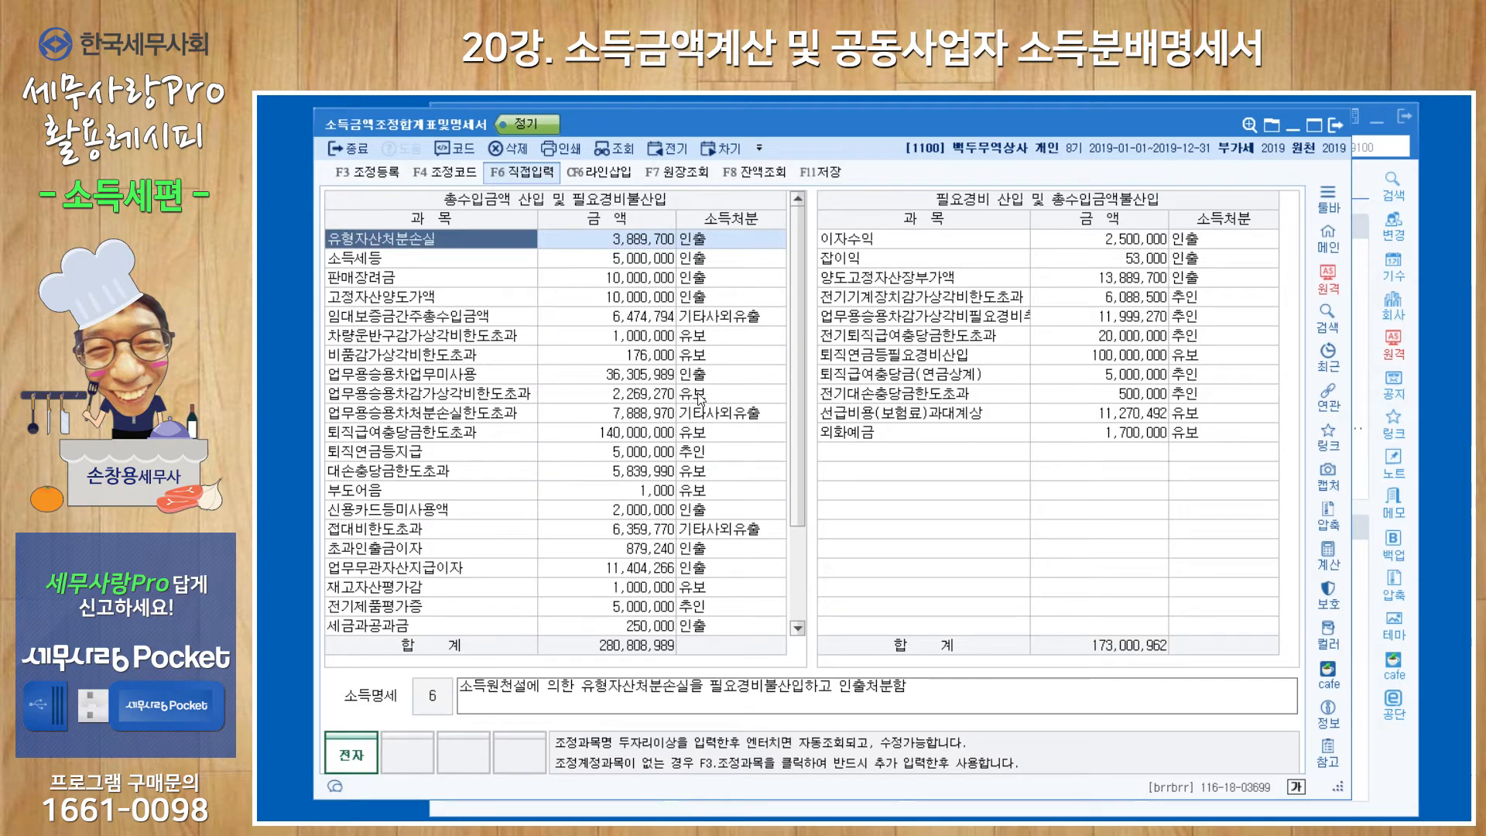
pyautogui.click(727, 248)
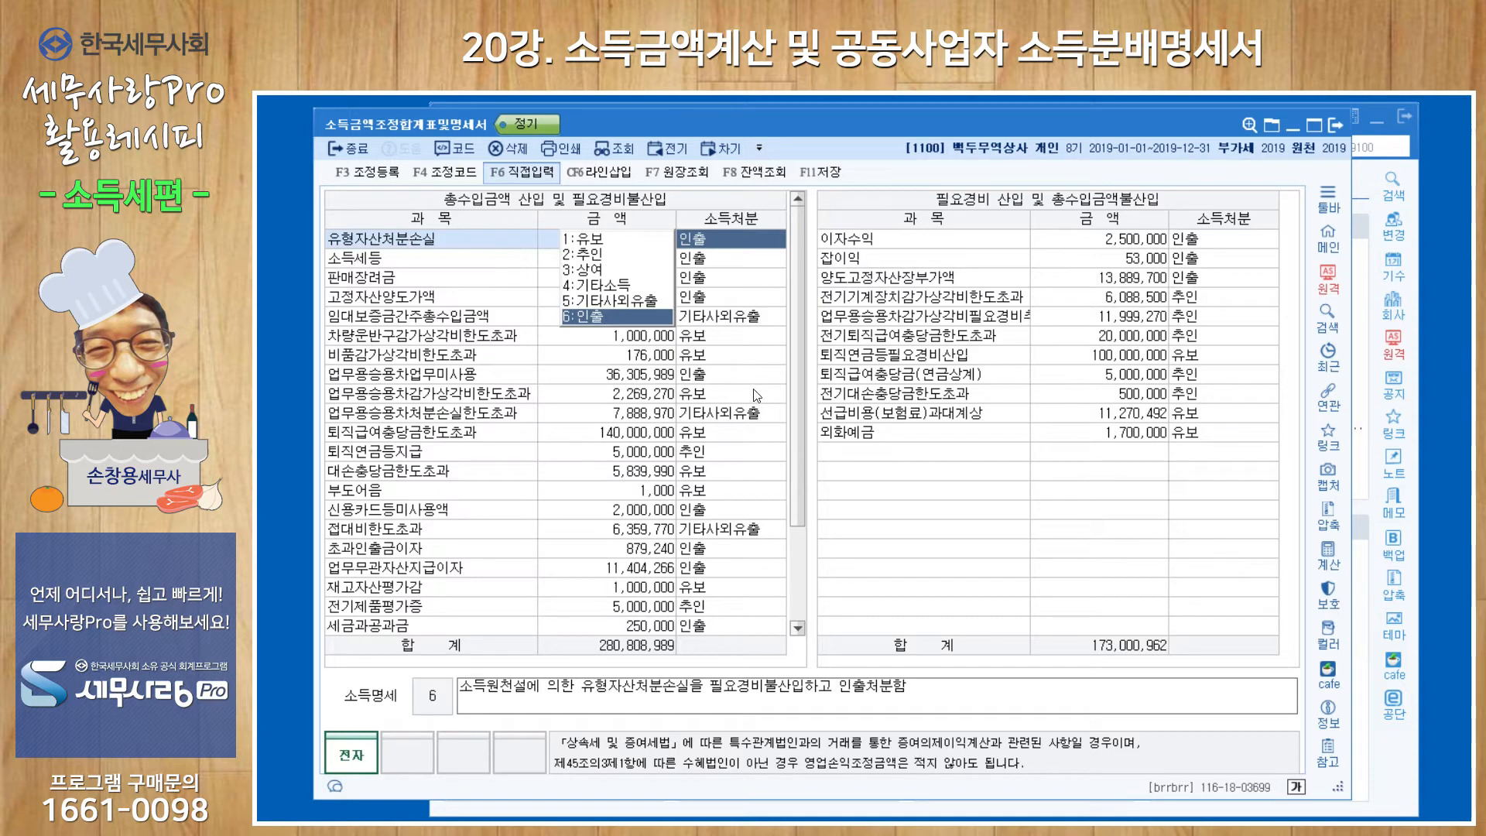
pyautogui.click(1335, 128)
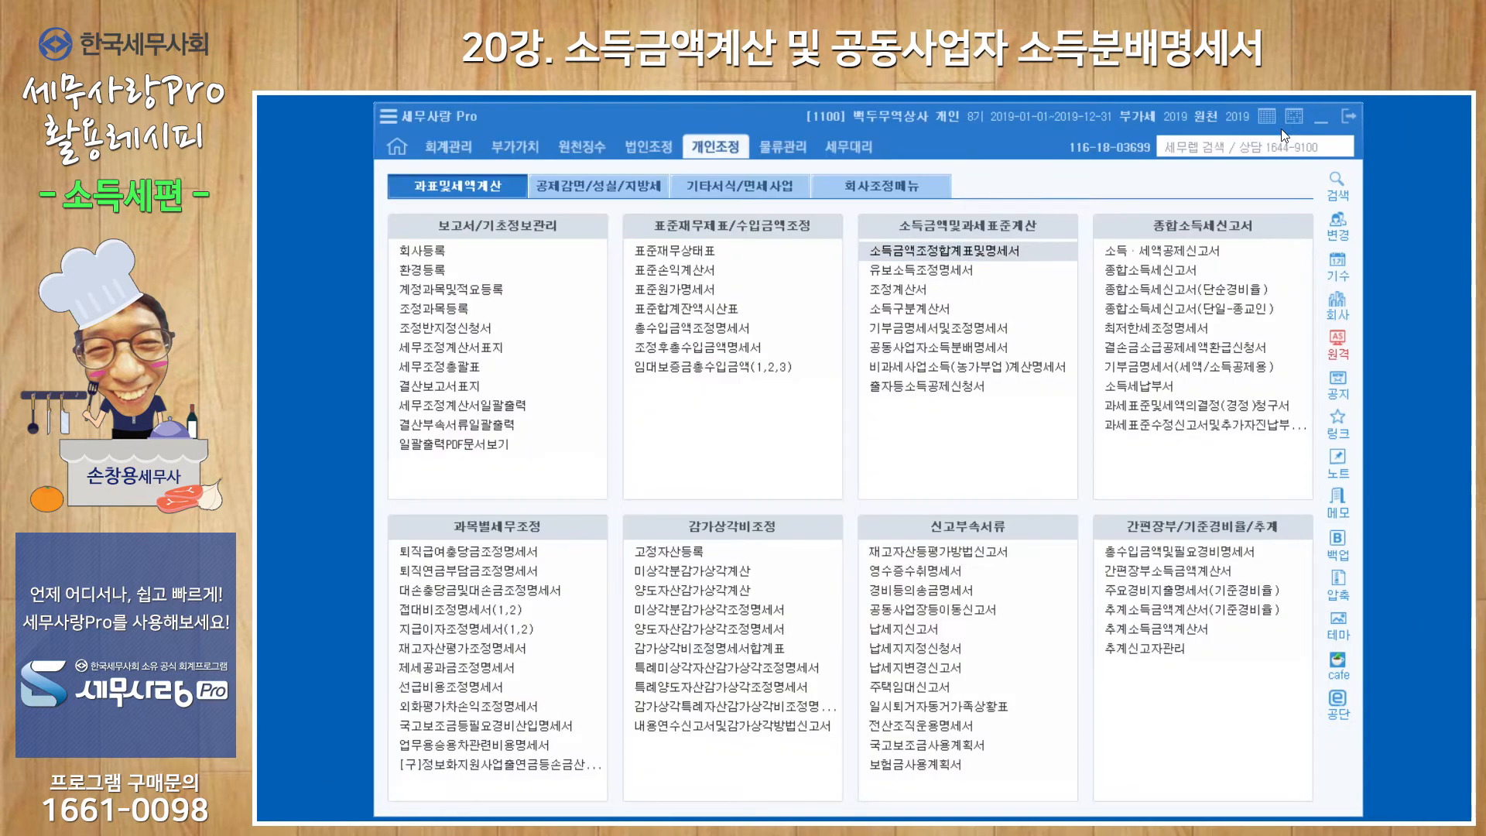
# - Open the 유보소득조정명세서 and call up its data reload, declining to overwrite the entered data
pyautogui.click(960, 270)
pyautogui.moveTo(955, 184); pyautogui.dragTo(949, 136)
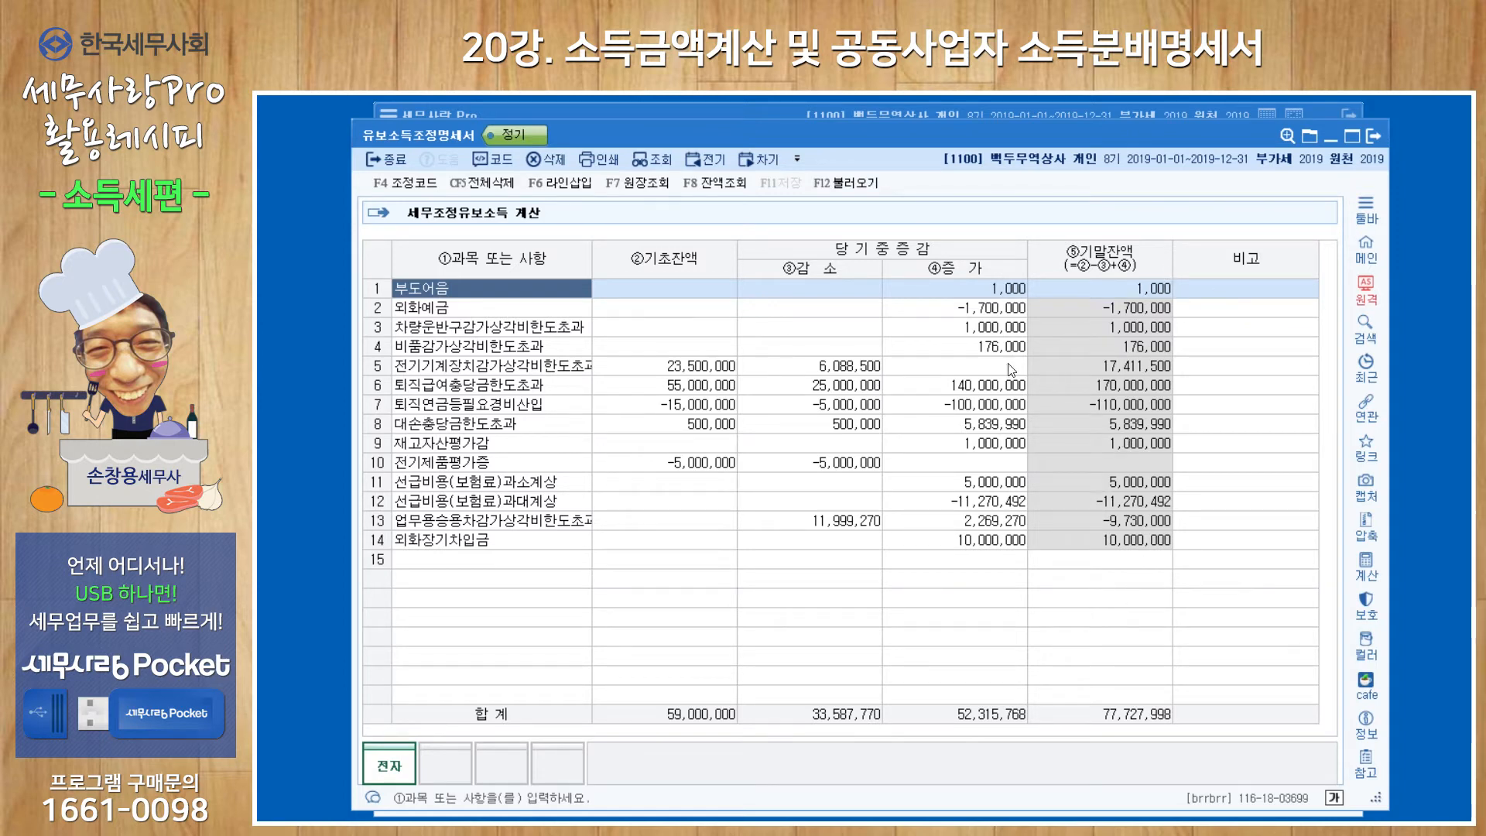
pyautogui.click(843, 186)
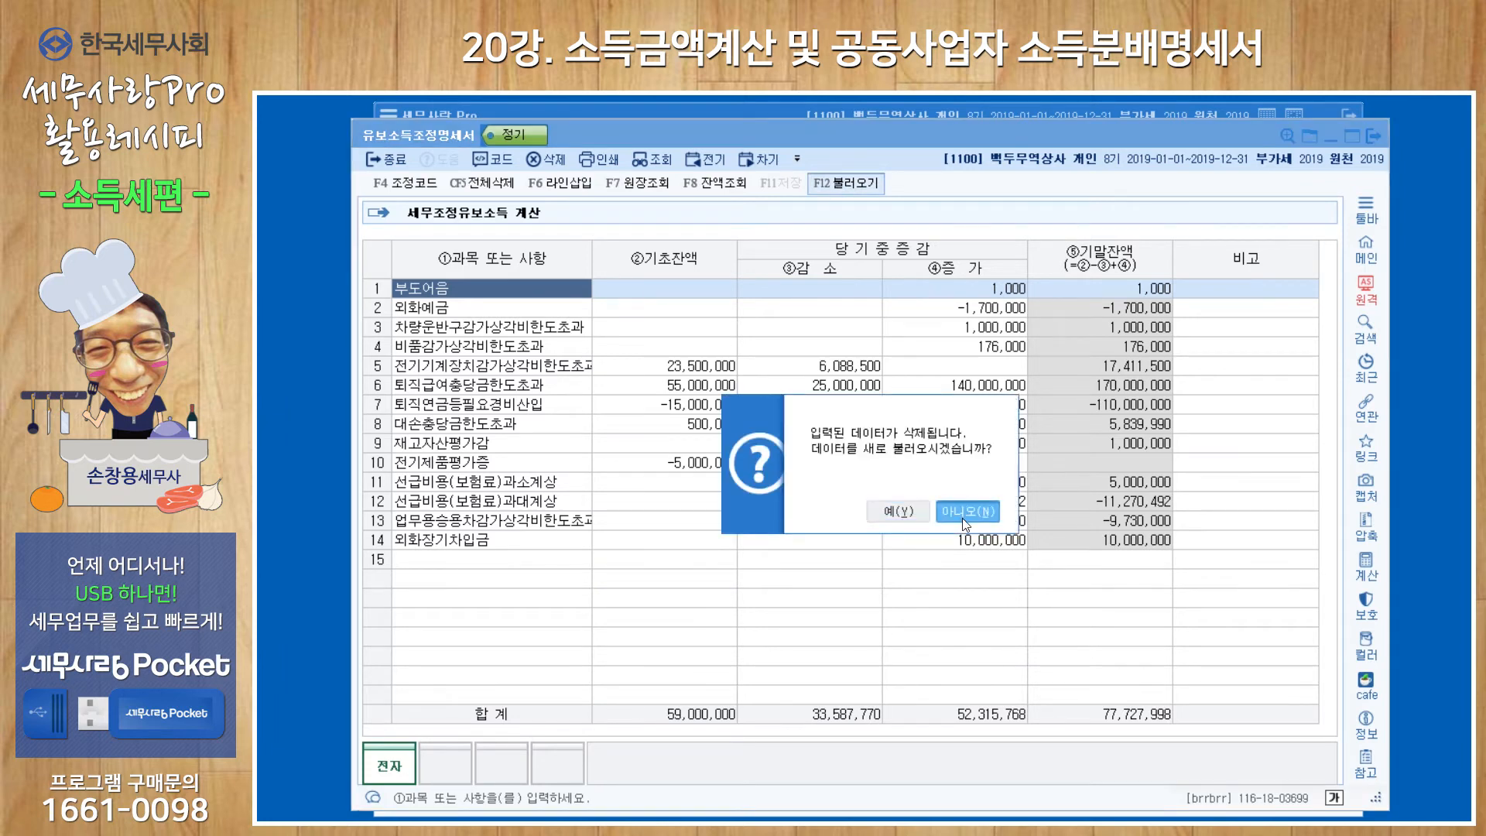
pyautogui.click(965, 513)
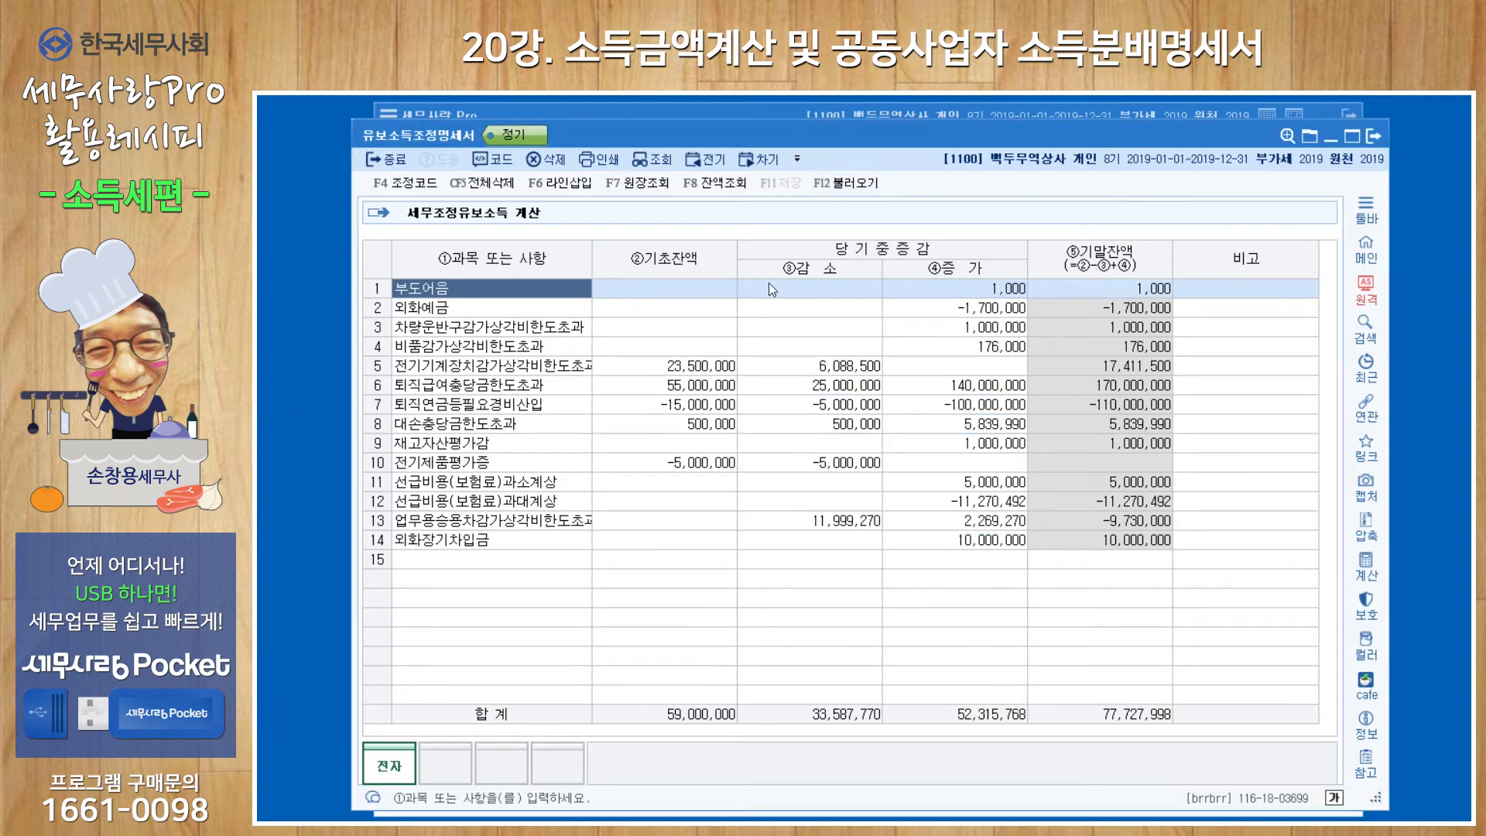
# - Open the prior-year 유보소득조정명세서, save it on closing, and close the current-year statement as well
pyautogui.click(696, 164)
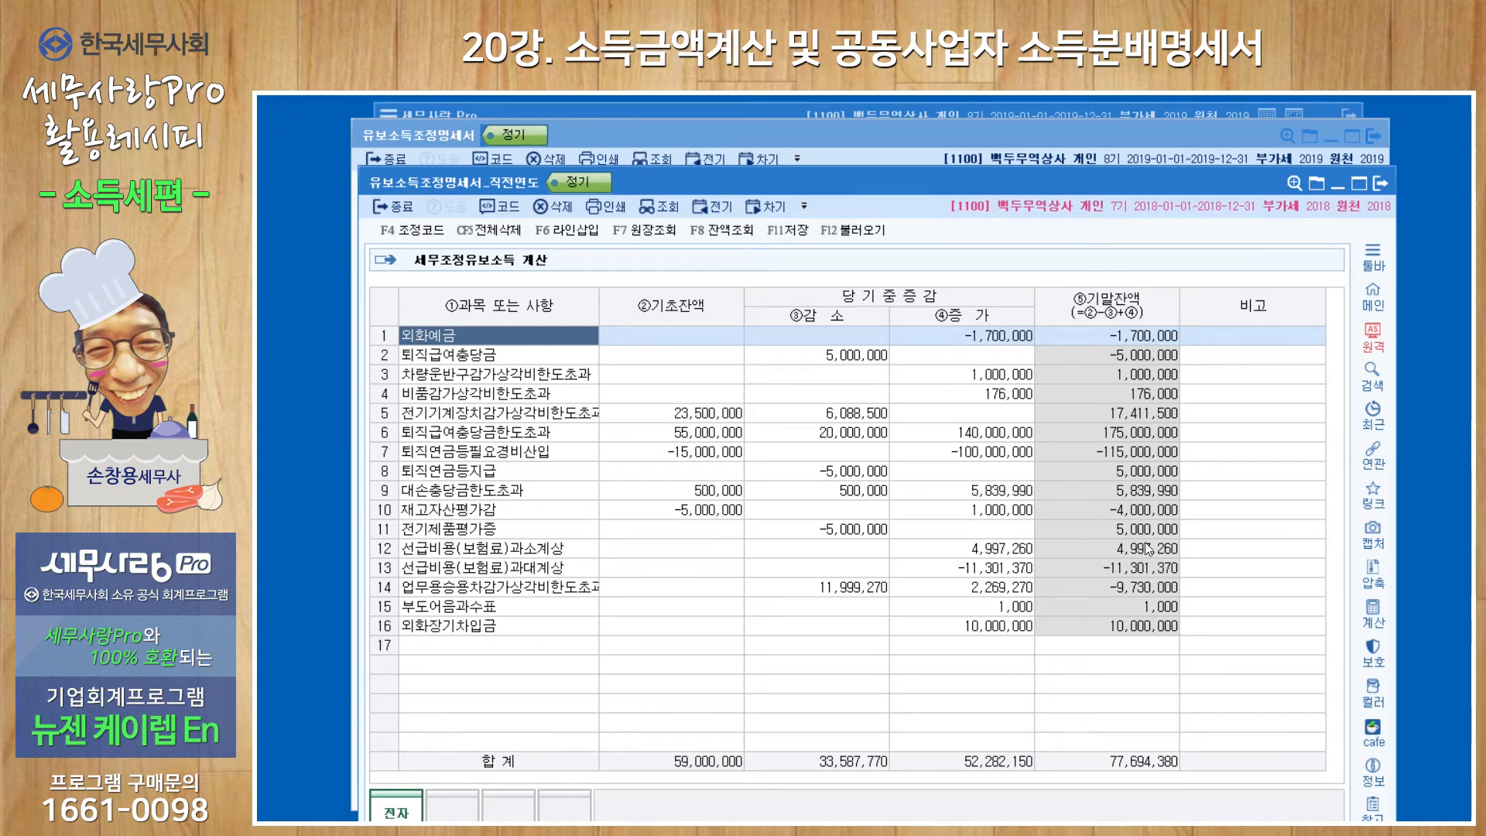
pyautogui.click(1381, 186)
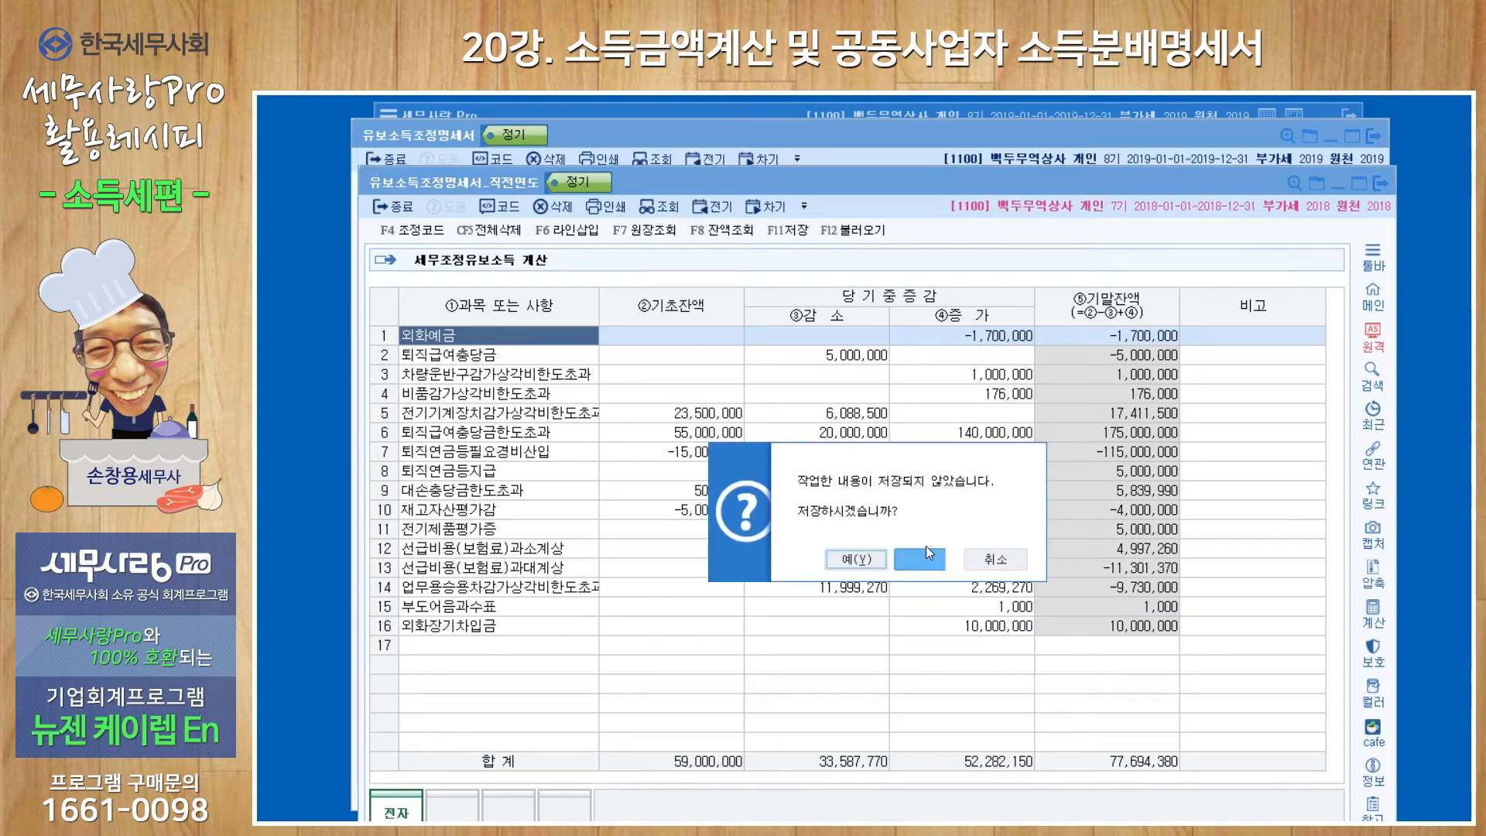
pyautogui.click(986, 564)
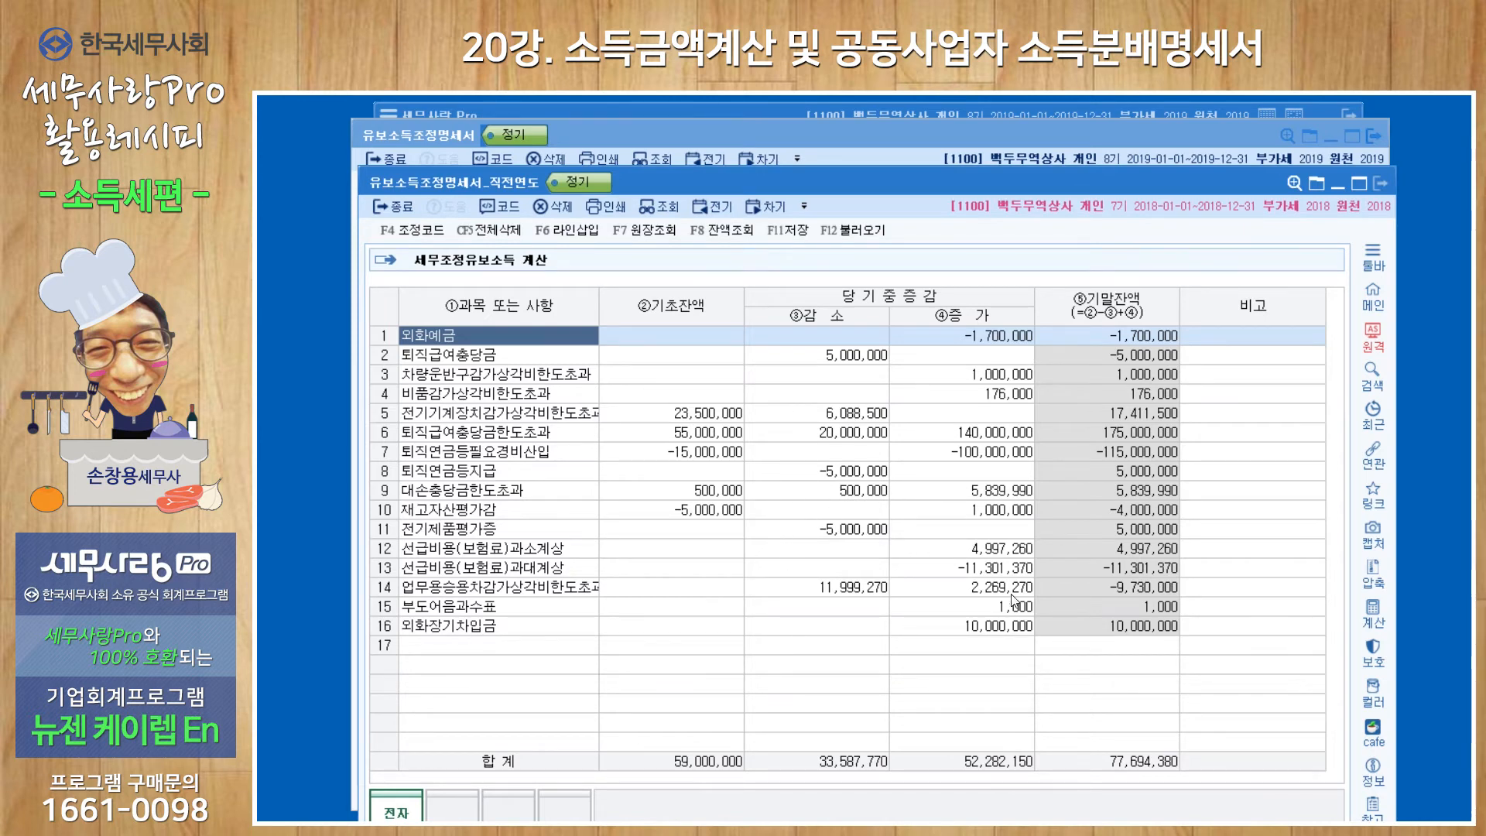
pyautogui.click(1382, 184)
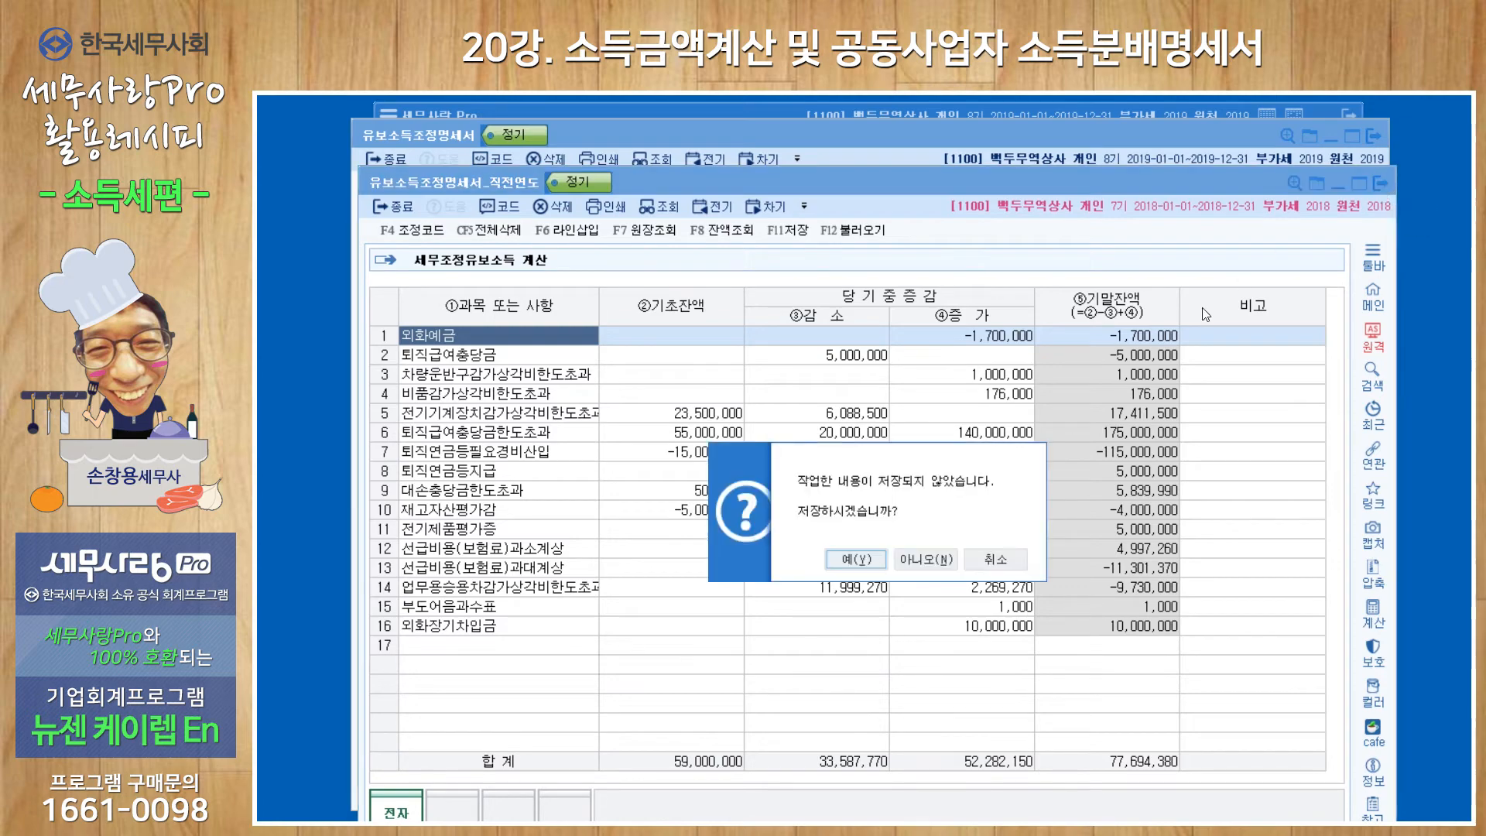
pyautogui.click(853, 570)
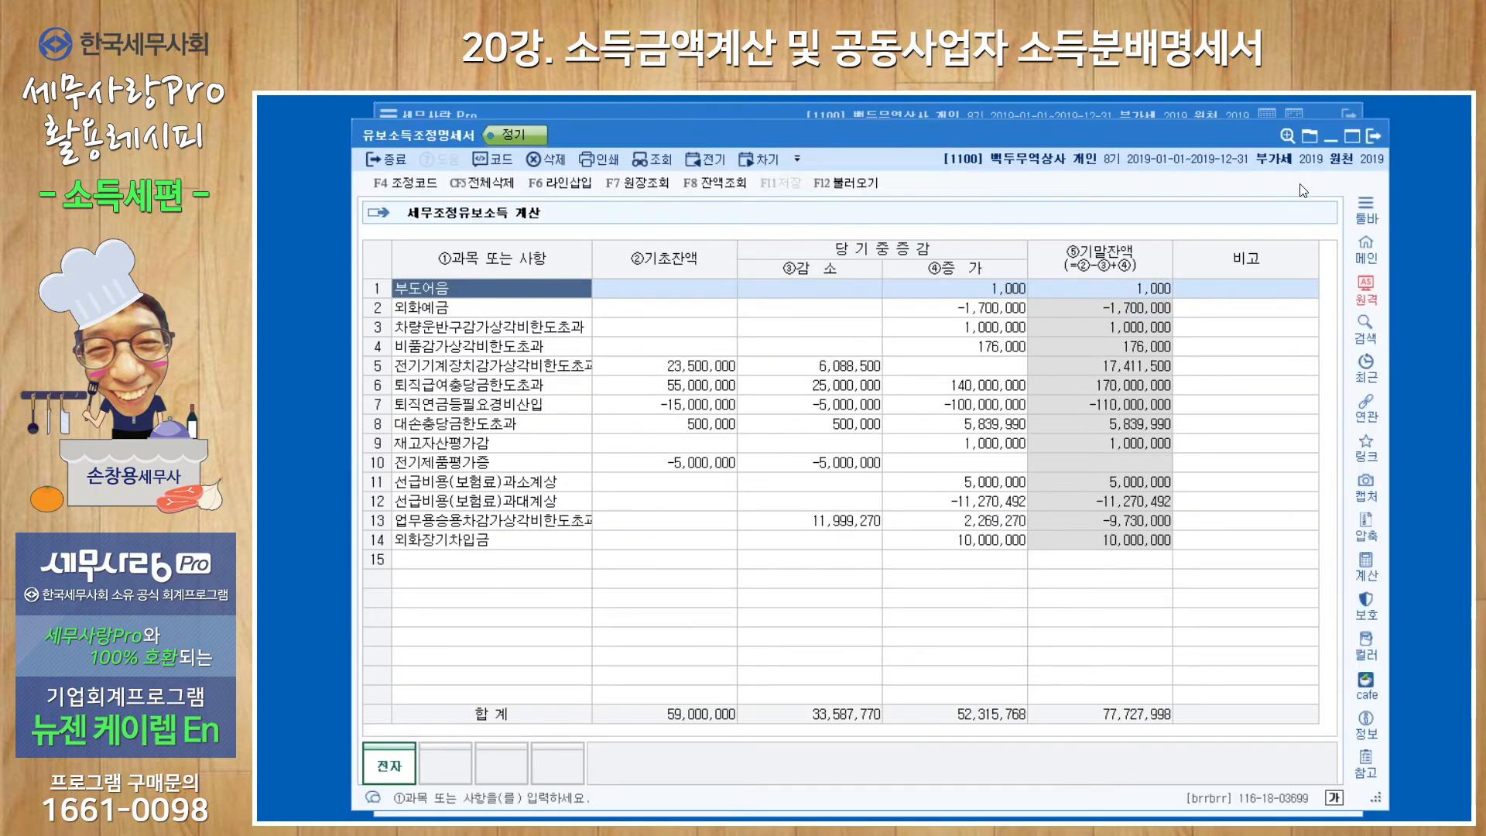
pyautogui.click(1375, 137)
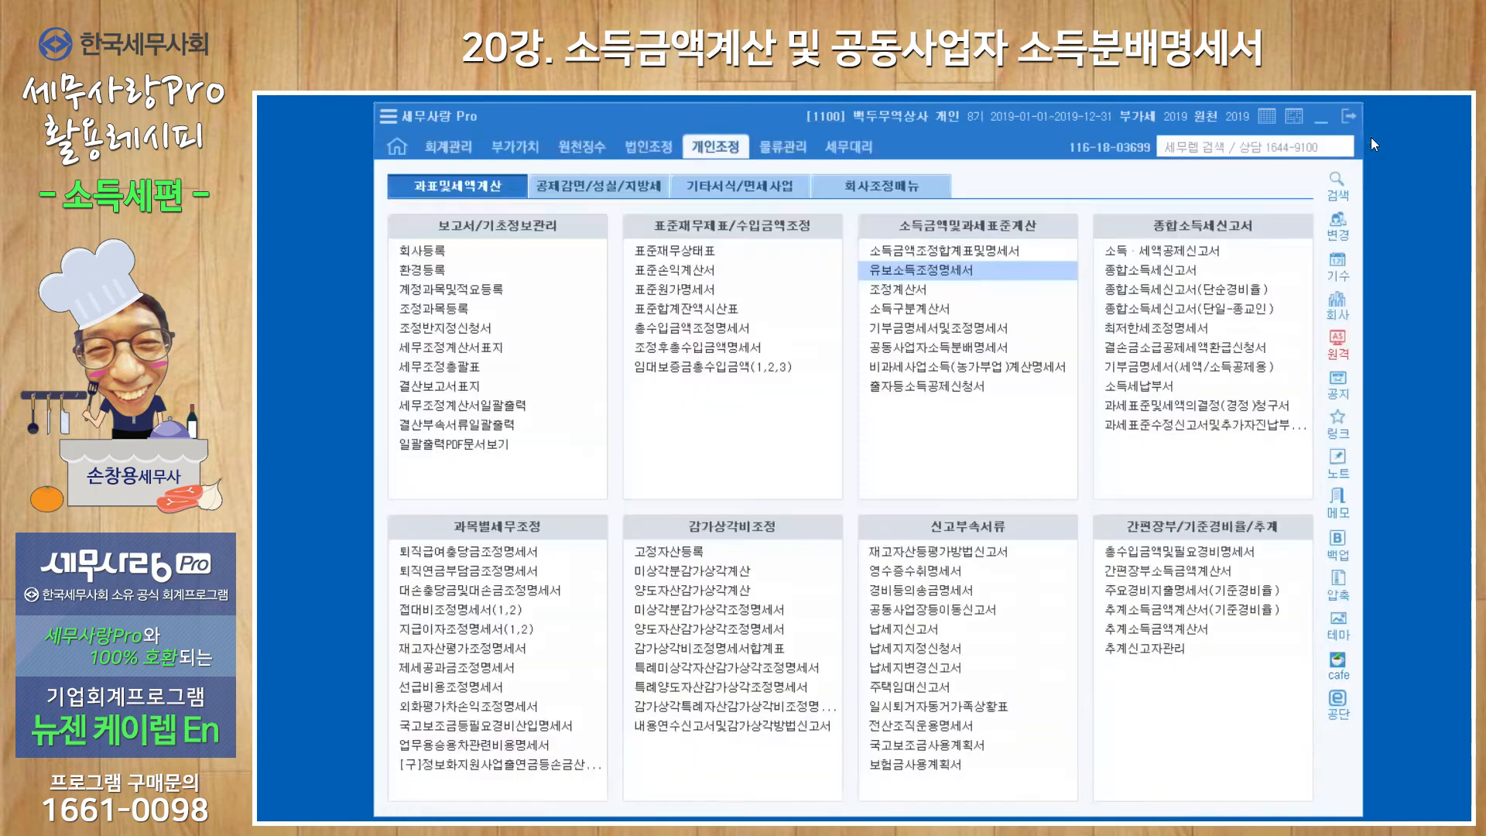
# - Open the 조정계산서 and check the company's 소득구분 options in 회사등록, closing 회사등록 to return to the statement
pyautogui.click(912, 291)
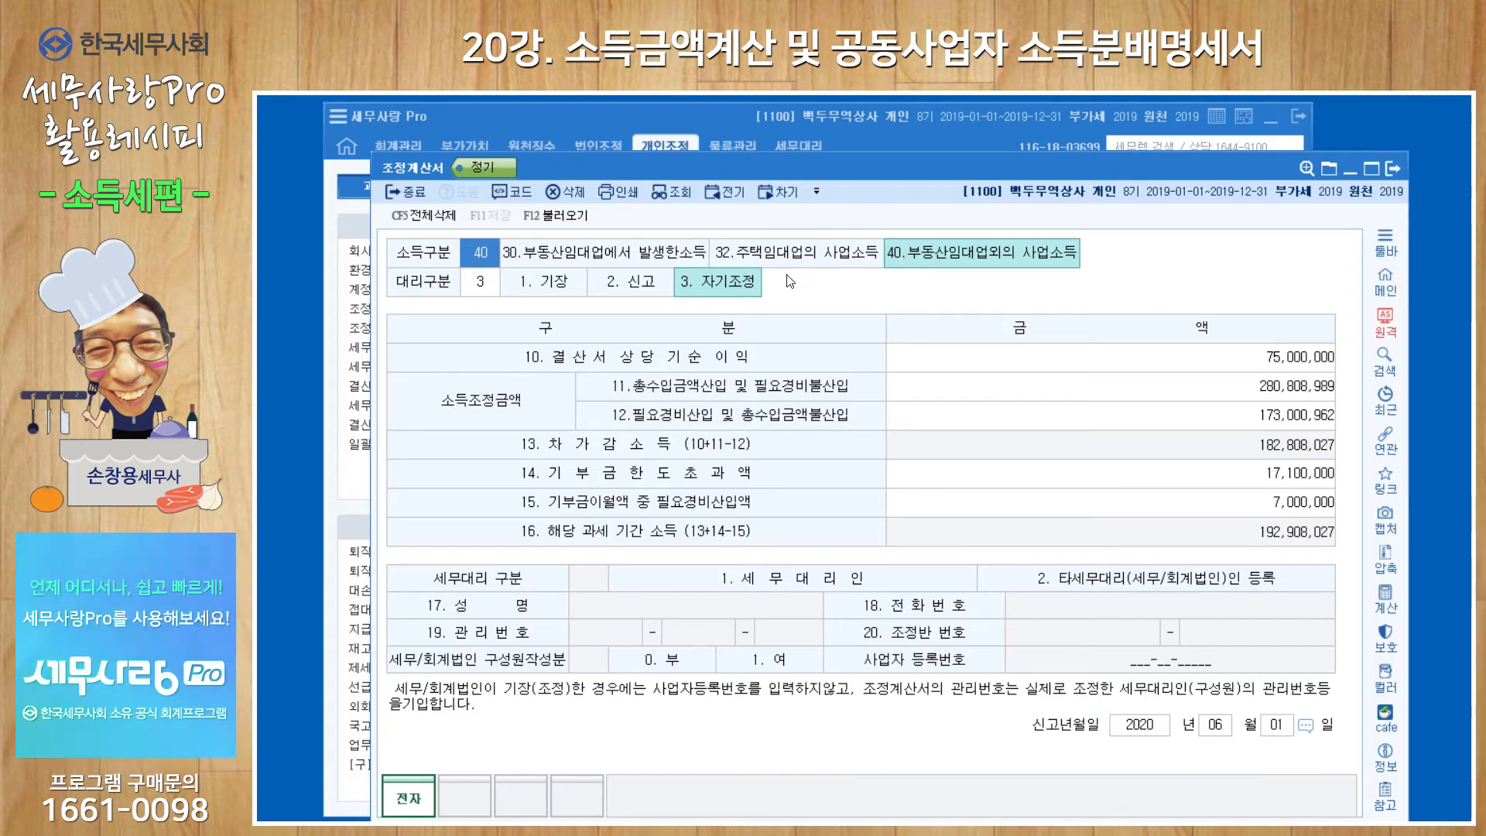
pyautogui.press('Escape')
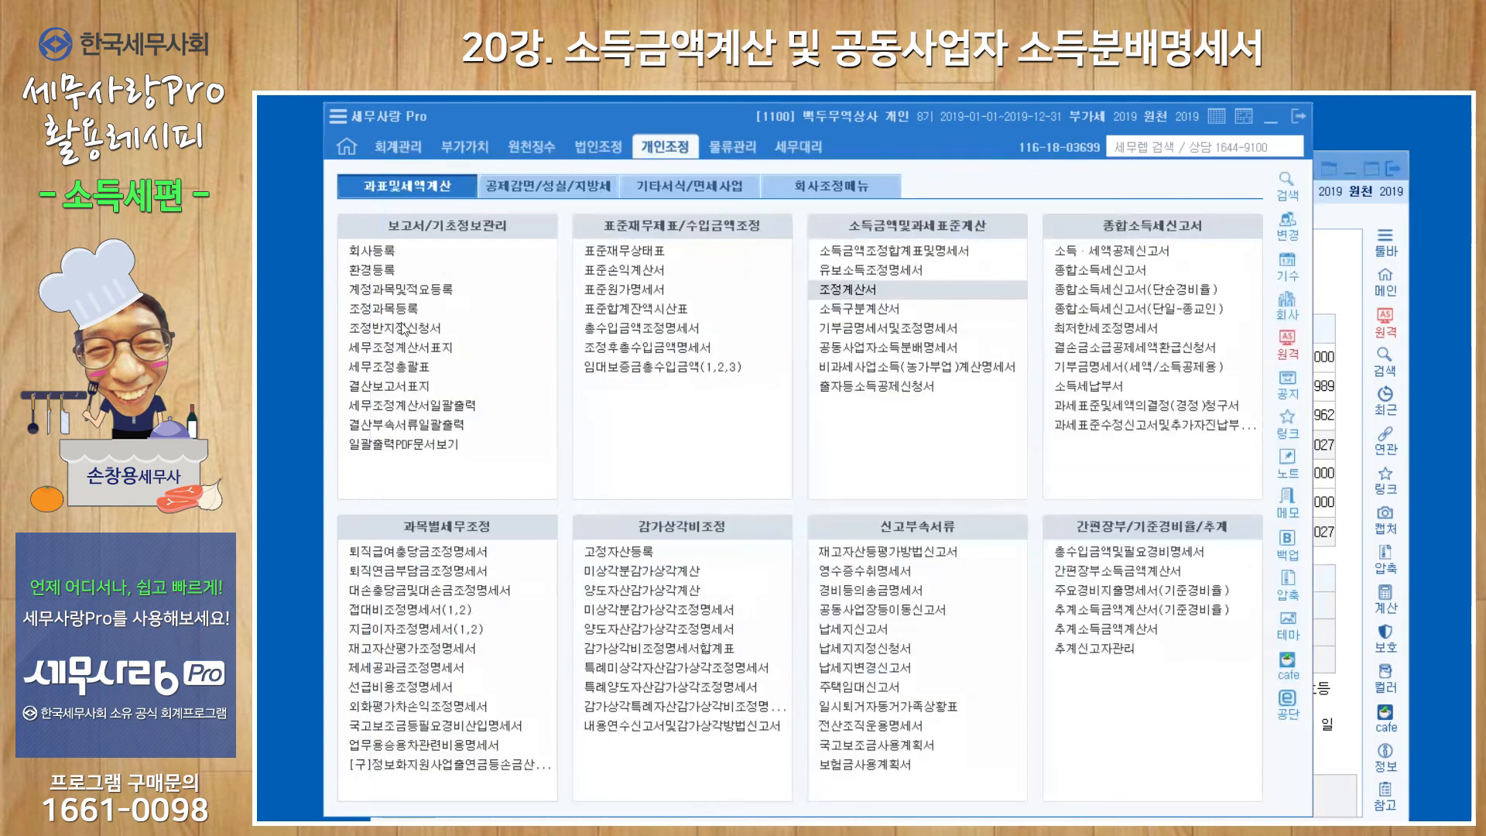
pyautogui.click(390, 250)
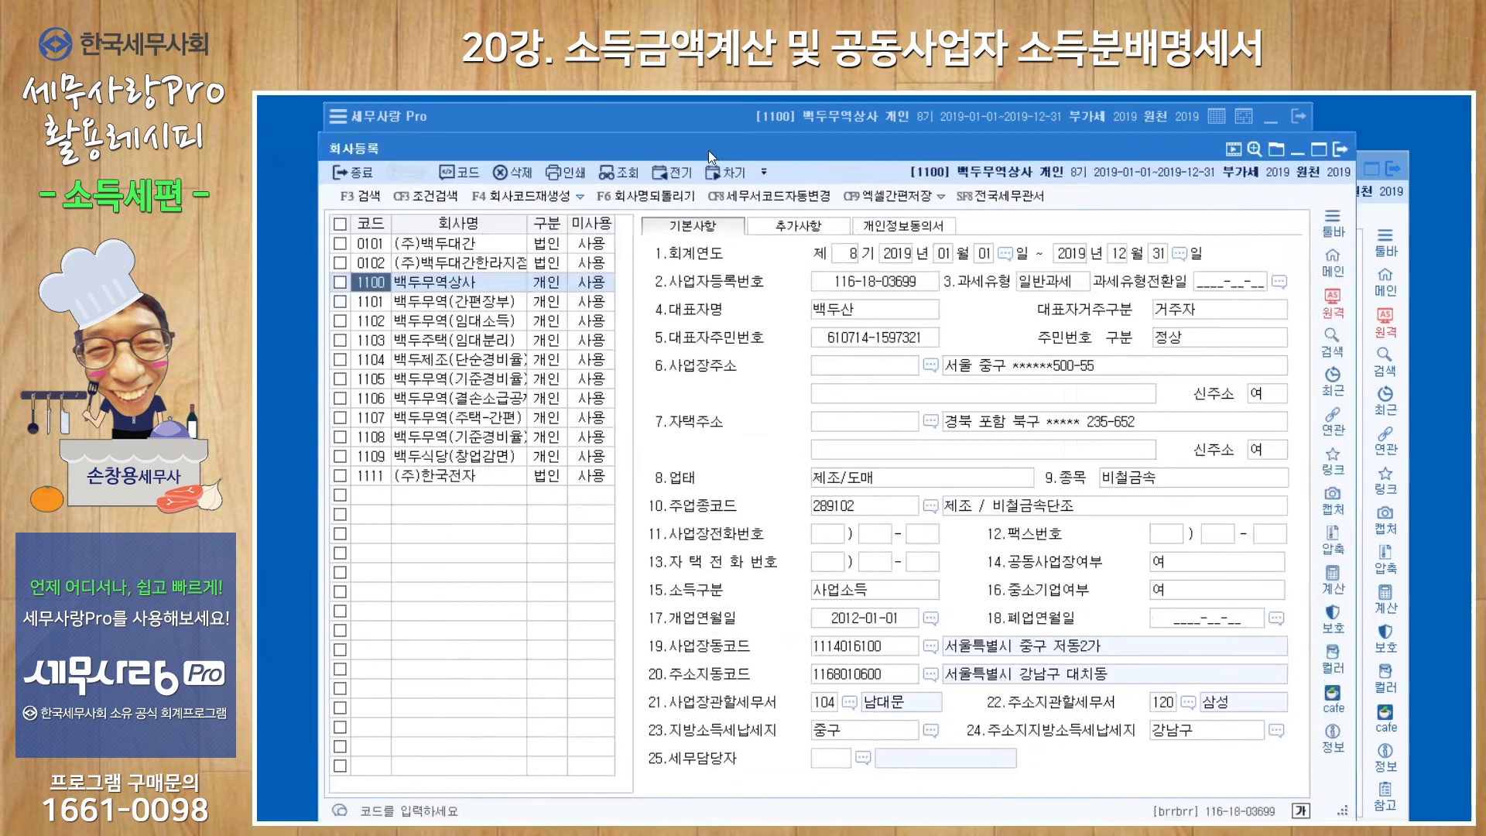
pyautogui.click(824, 592)
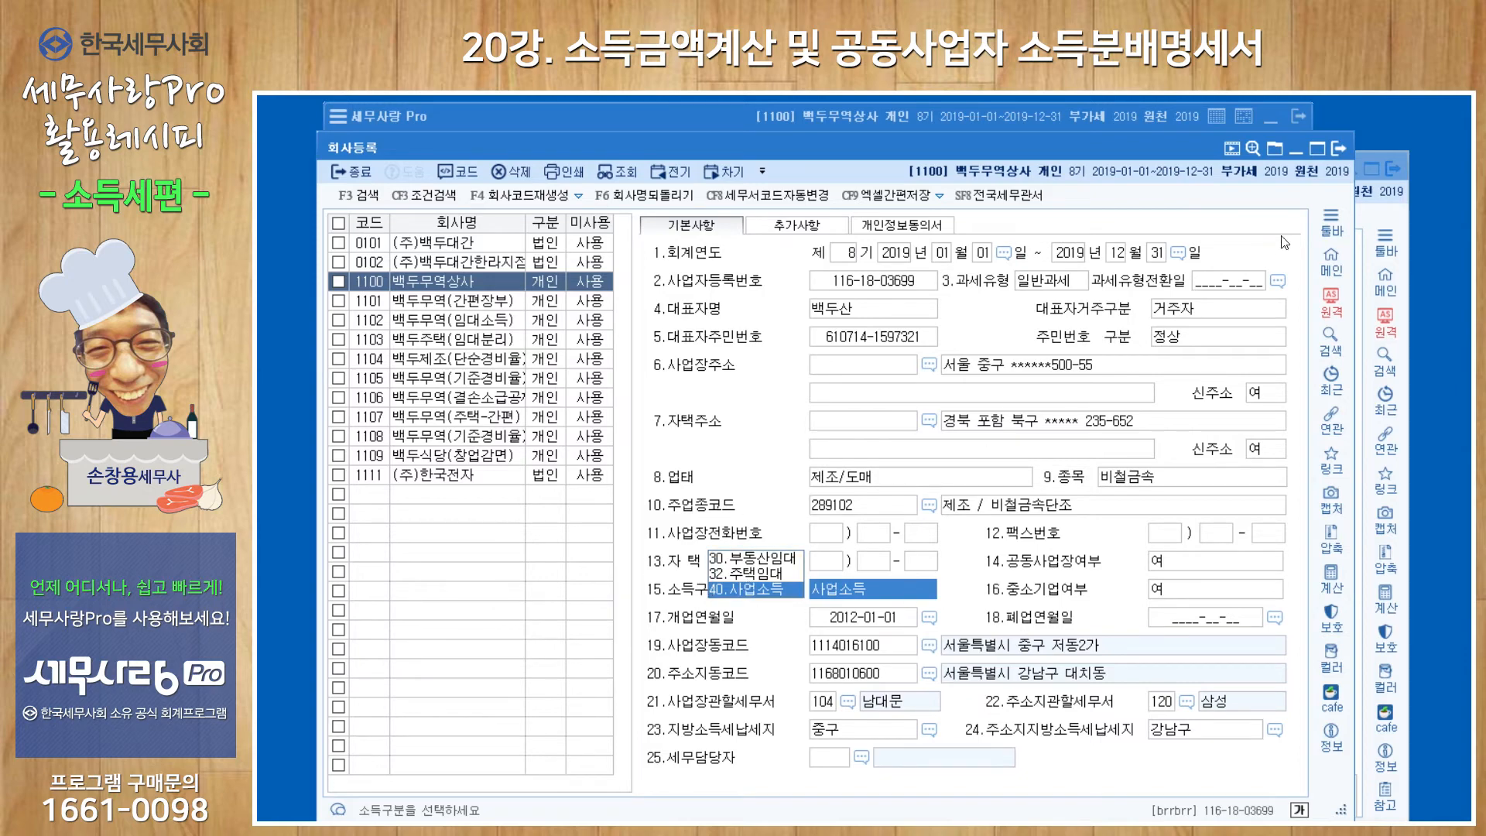
pyautogui.click(1340, 148)
pyautogui.click(1351, 211)
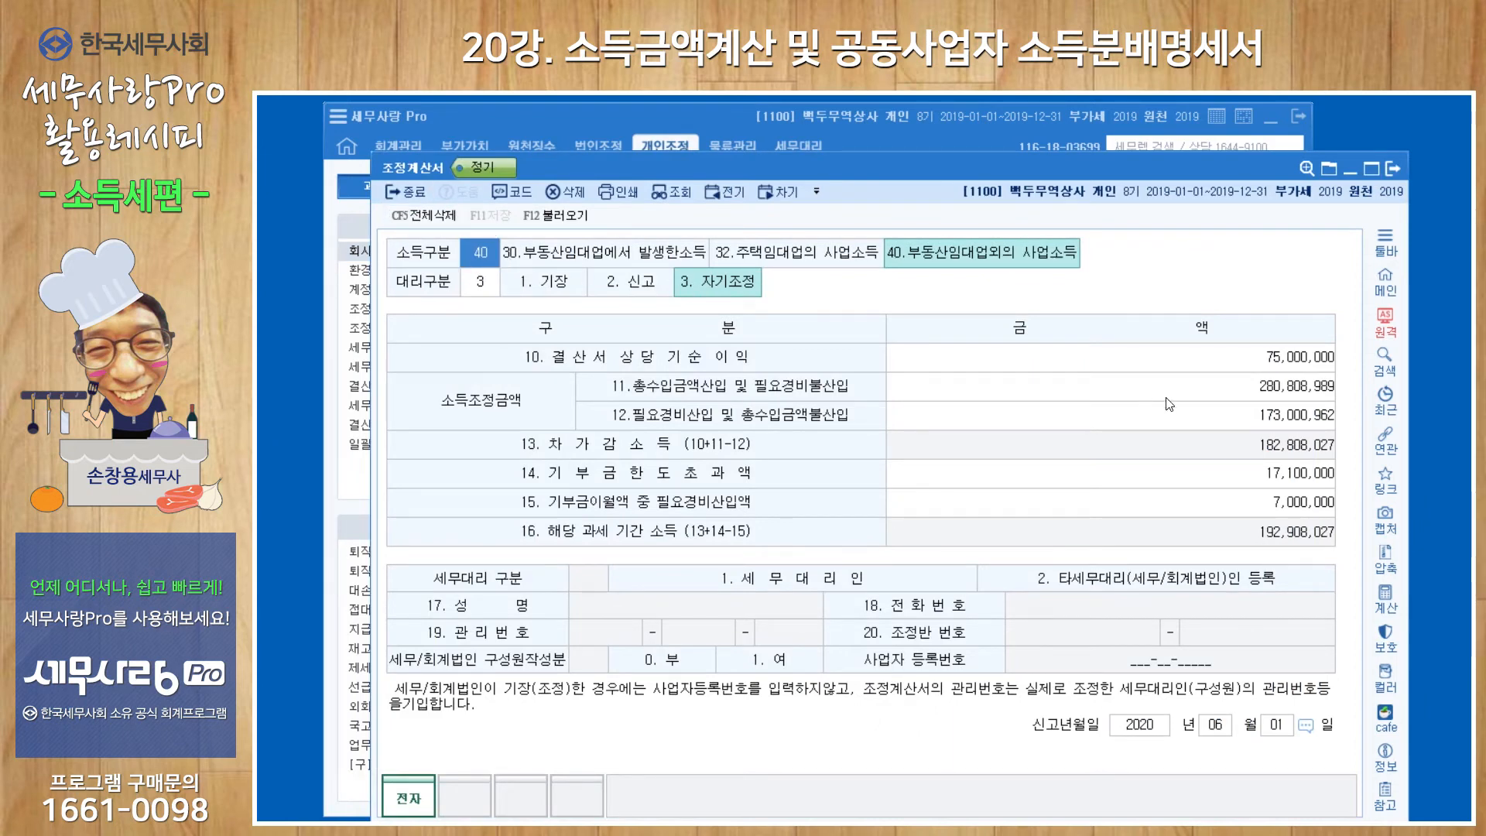
# - Try 대리구분 1. 기장 in the 조정계산서, set it back to 3. 자기조정, and save the form on closing
pyautogui.click(473, 290)
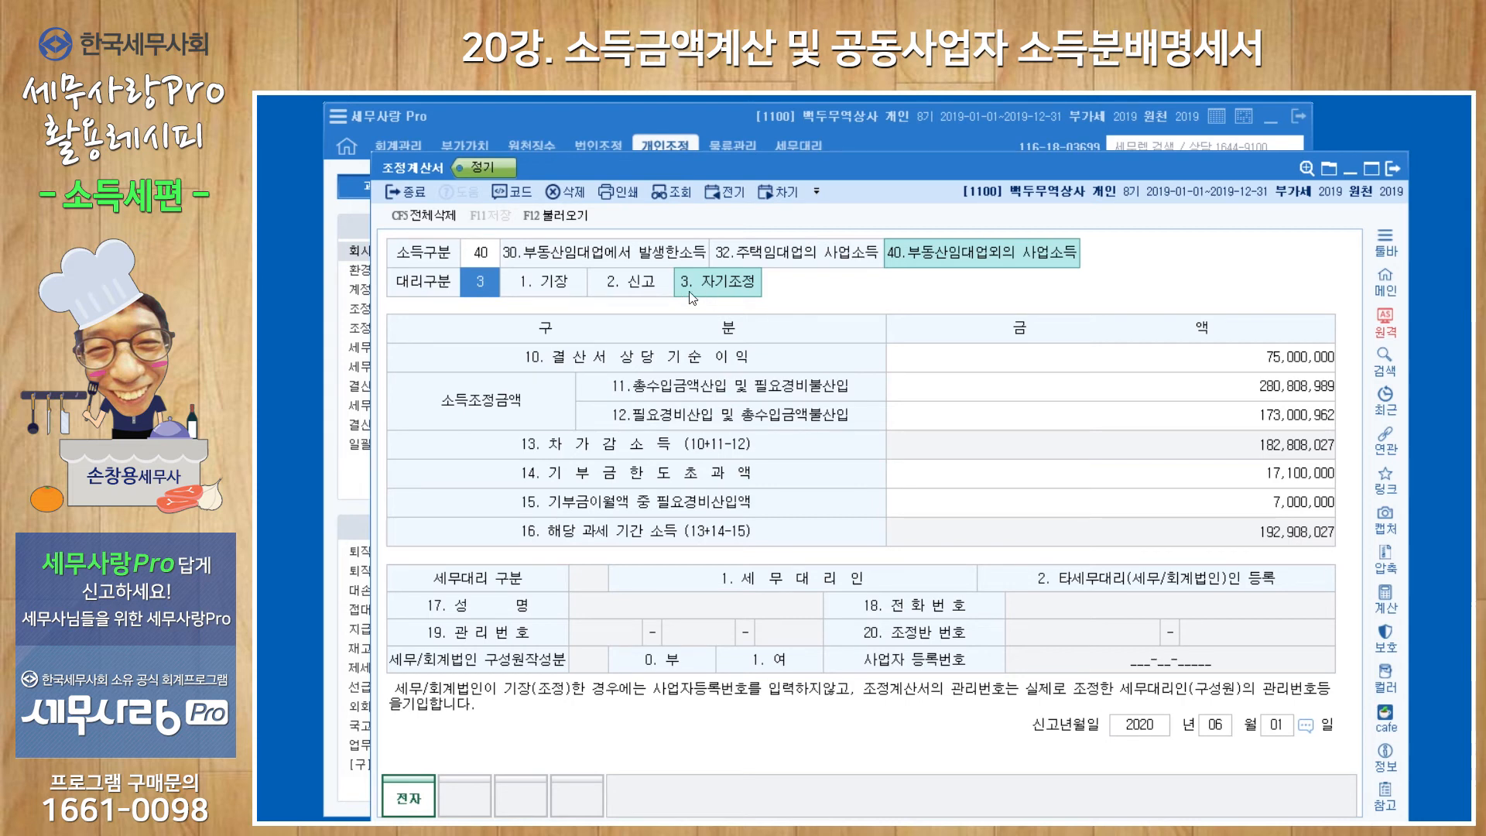
pyautogui.click(553, 283)
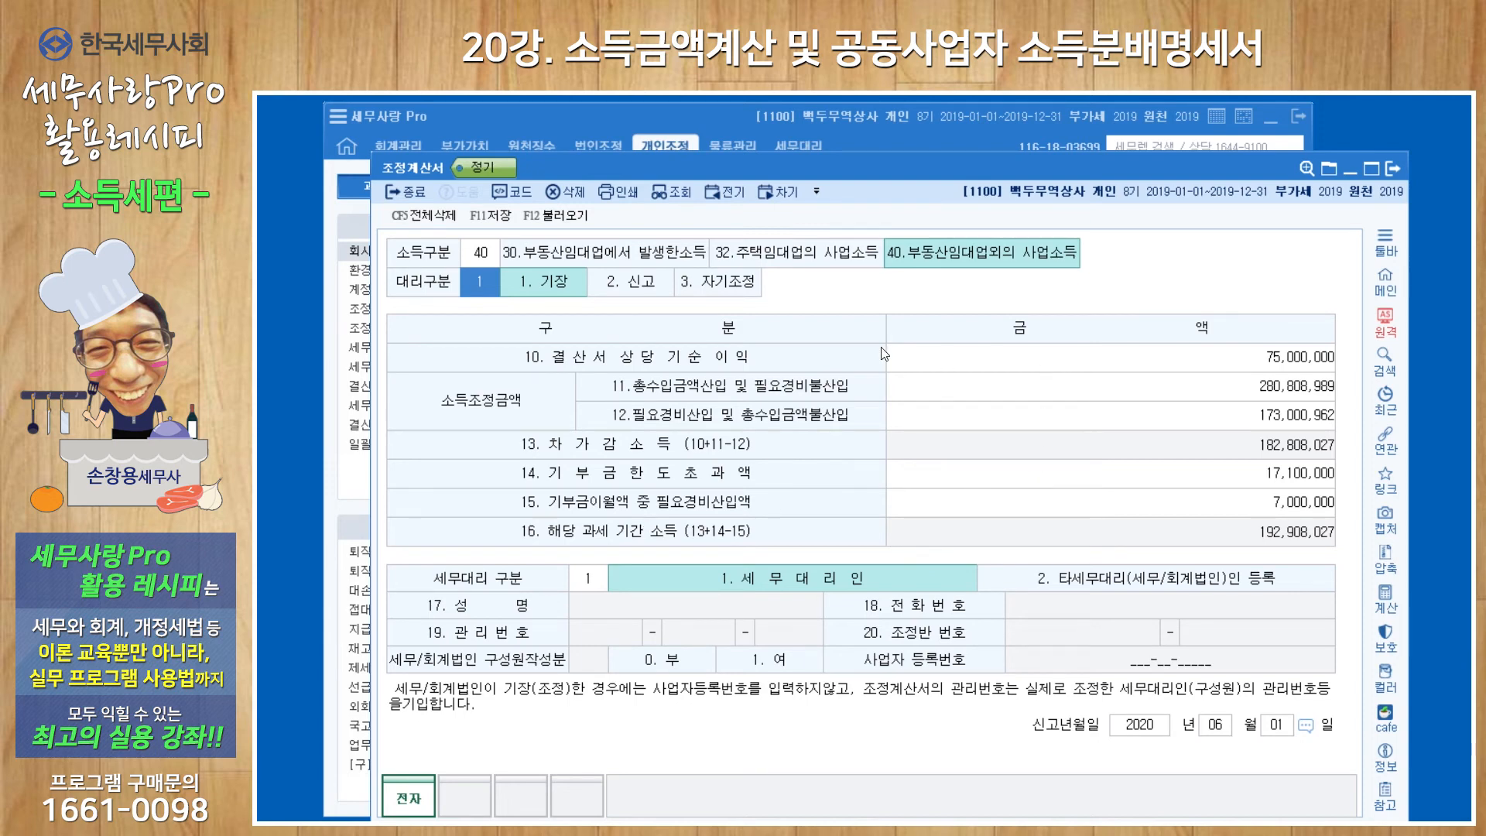
pyautogui.click(707, 283)
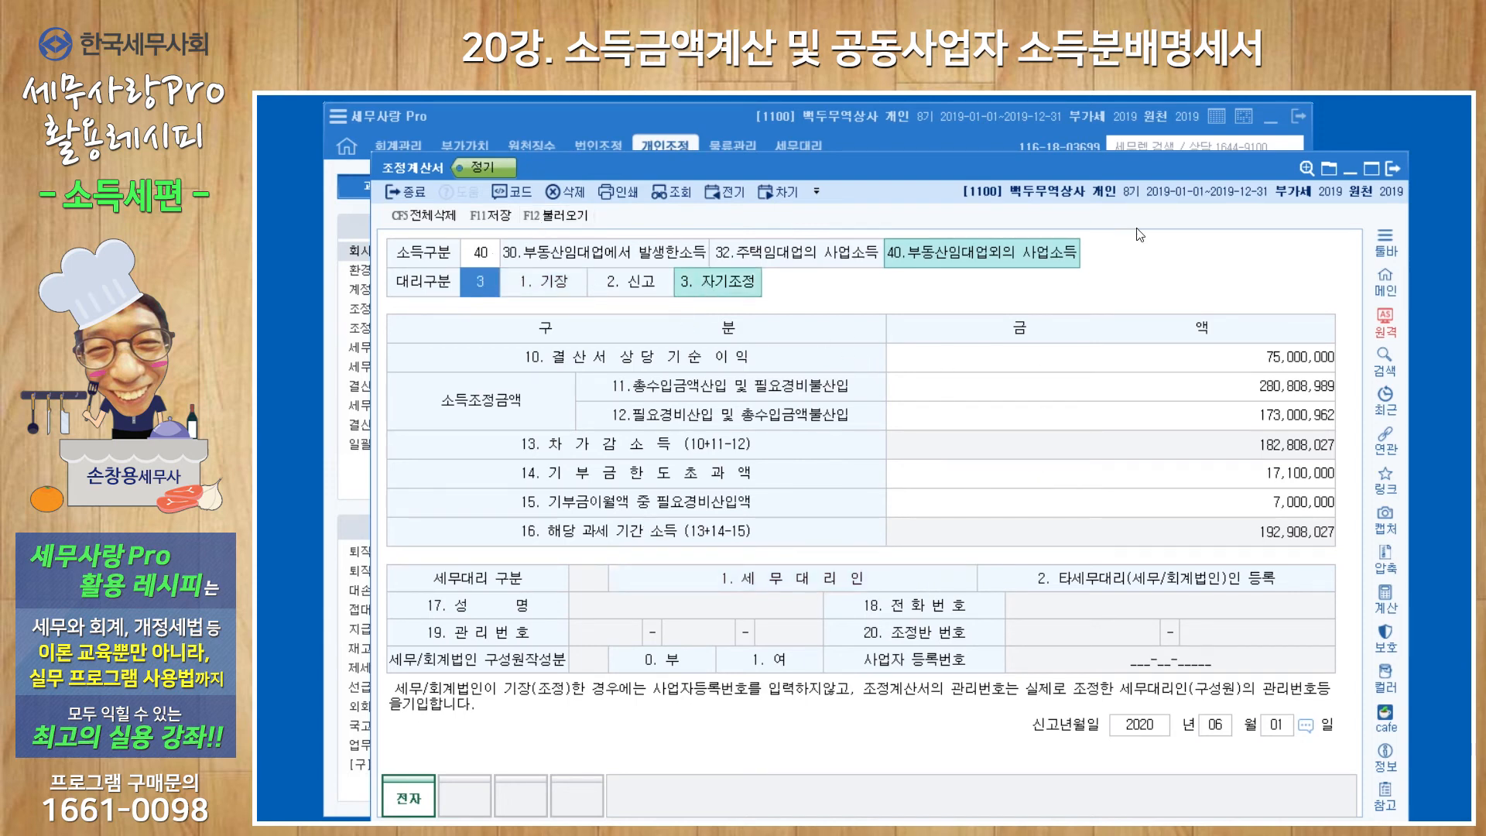
pyautogui.click(1392, 170)
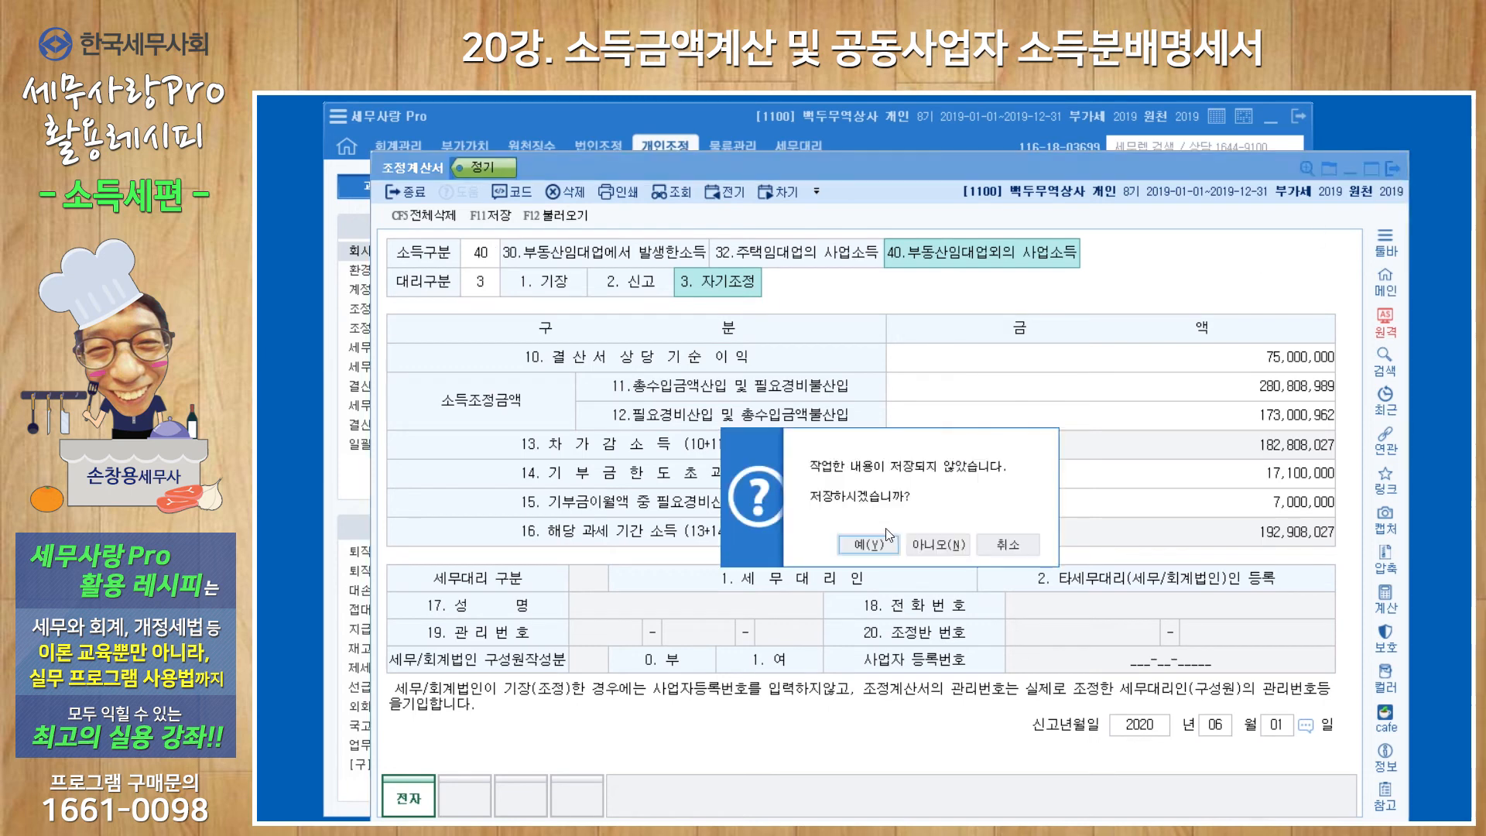
pyautogui.click(1006, 544)
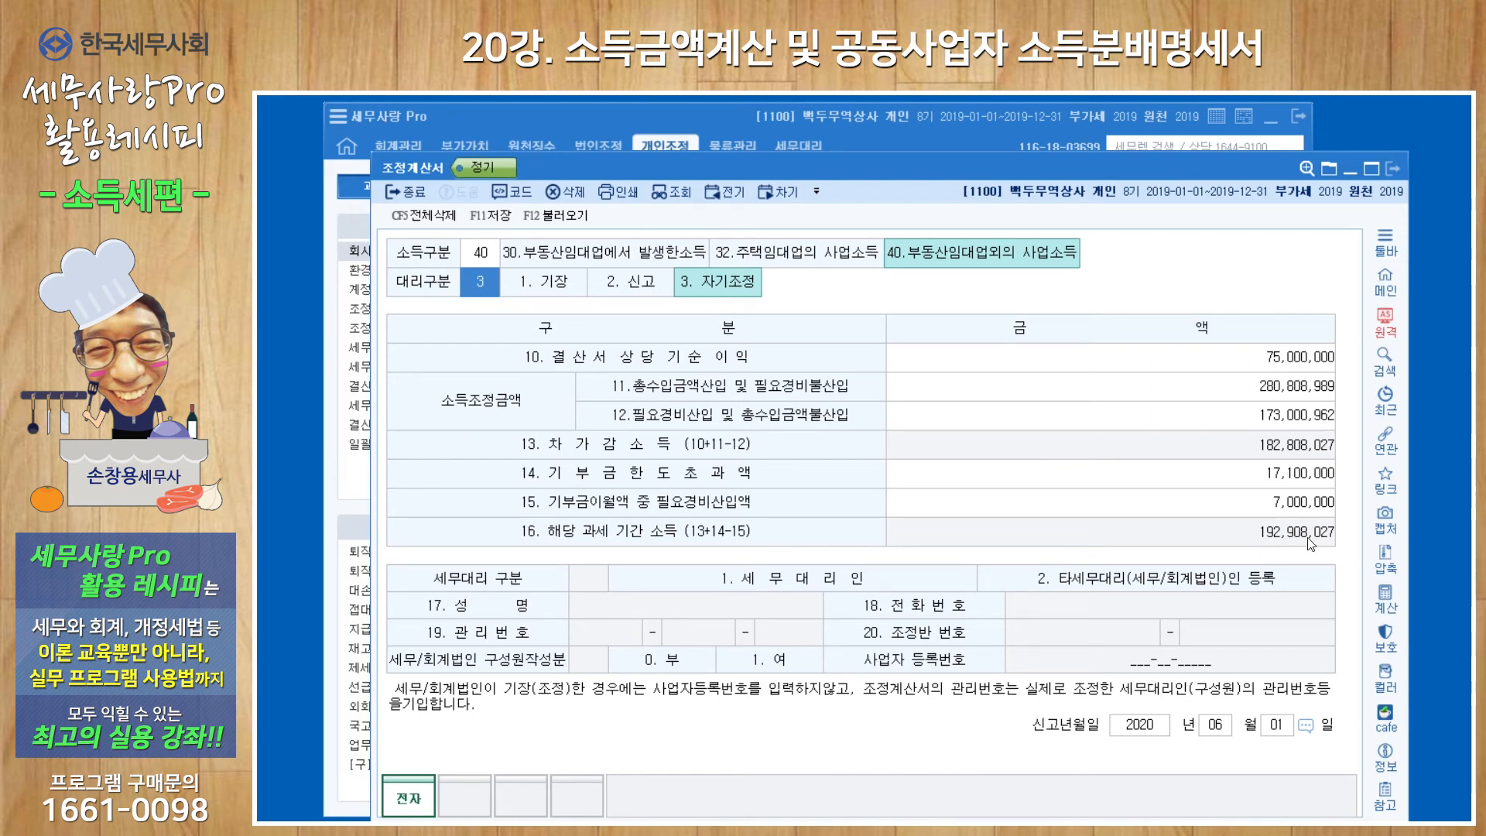
pyautogui.click(1393, 169)
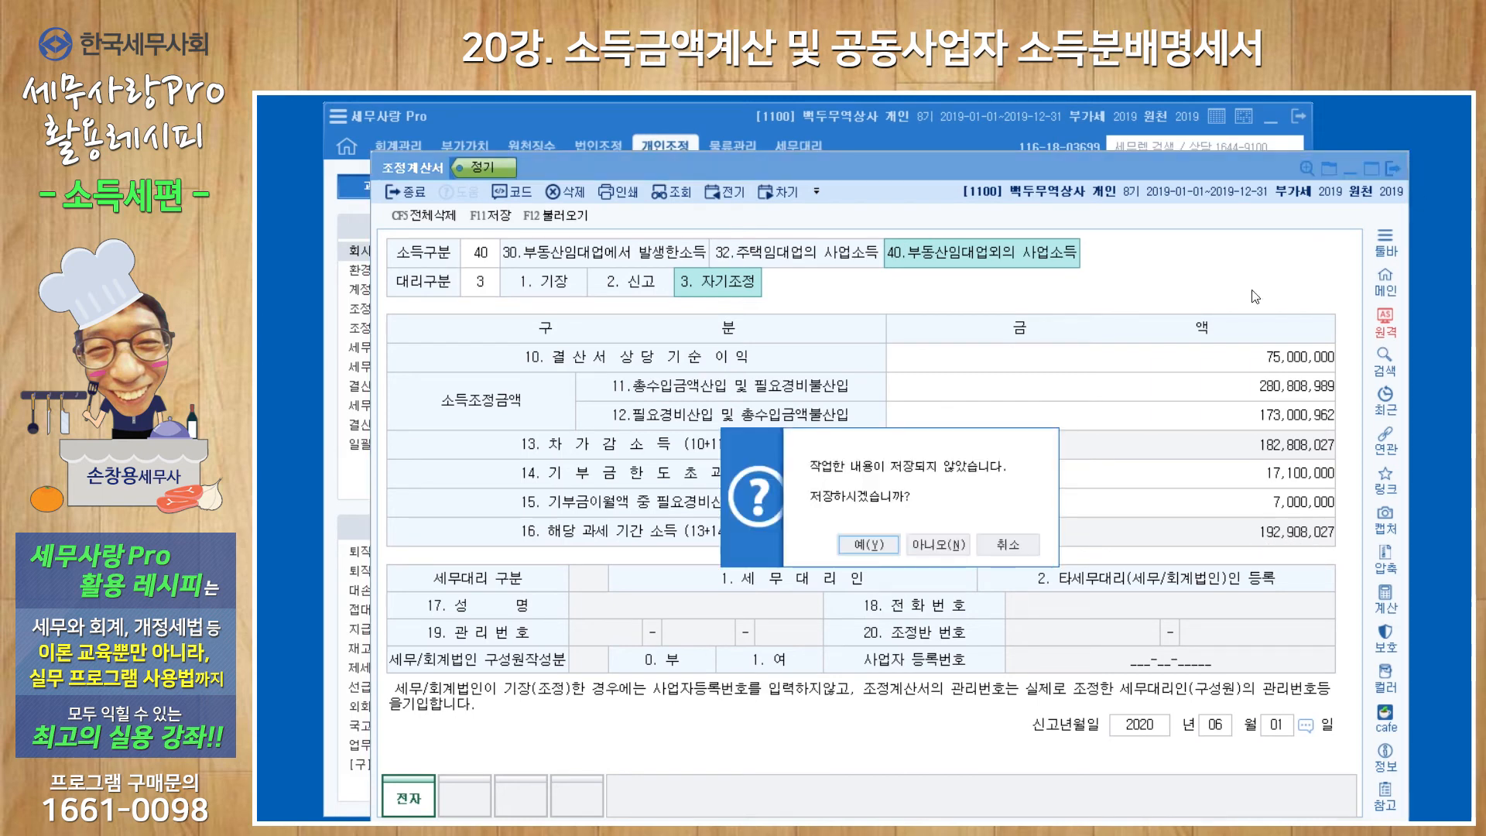
pyautogui.click(880, 551)
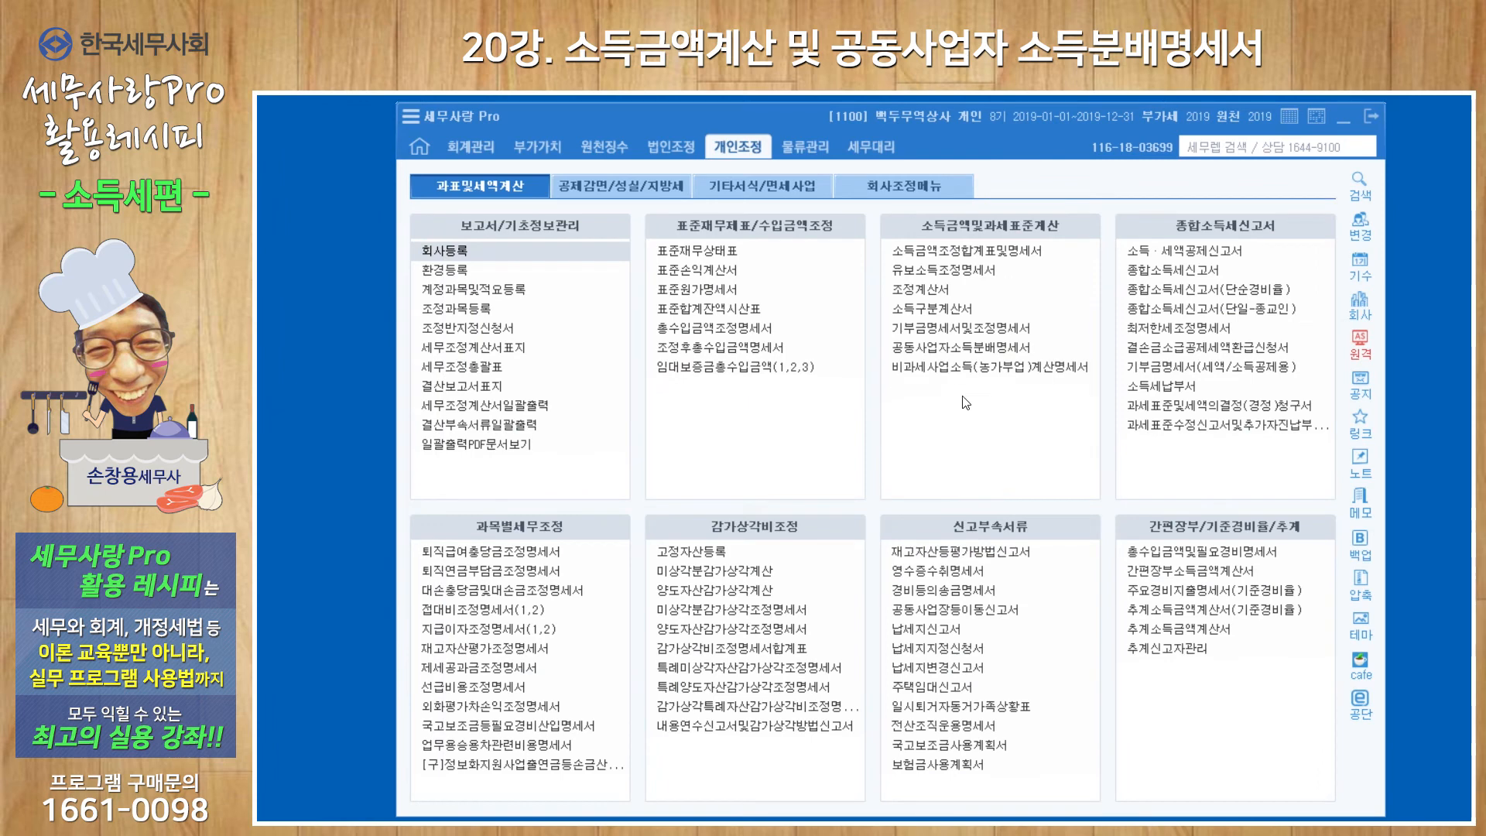
# - Open the 공동사업자소득분배명세서 and load the prior year's partner distribution data over the existing entries
pyautogui.click(958, 347)
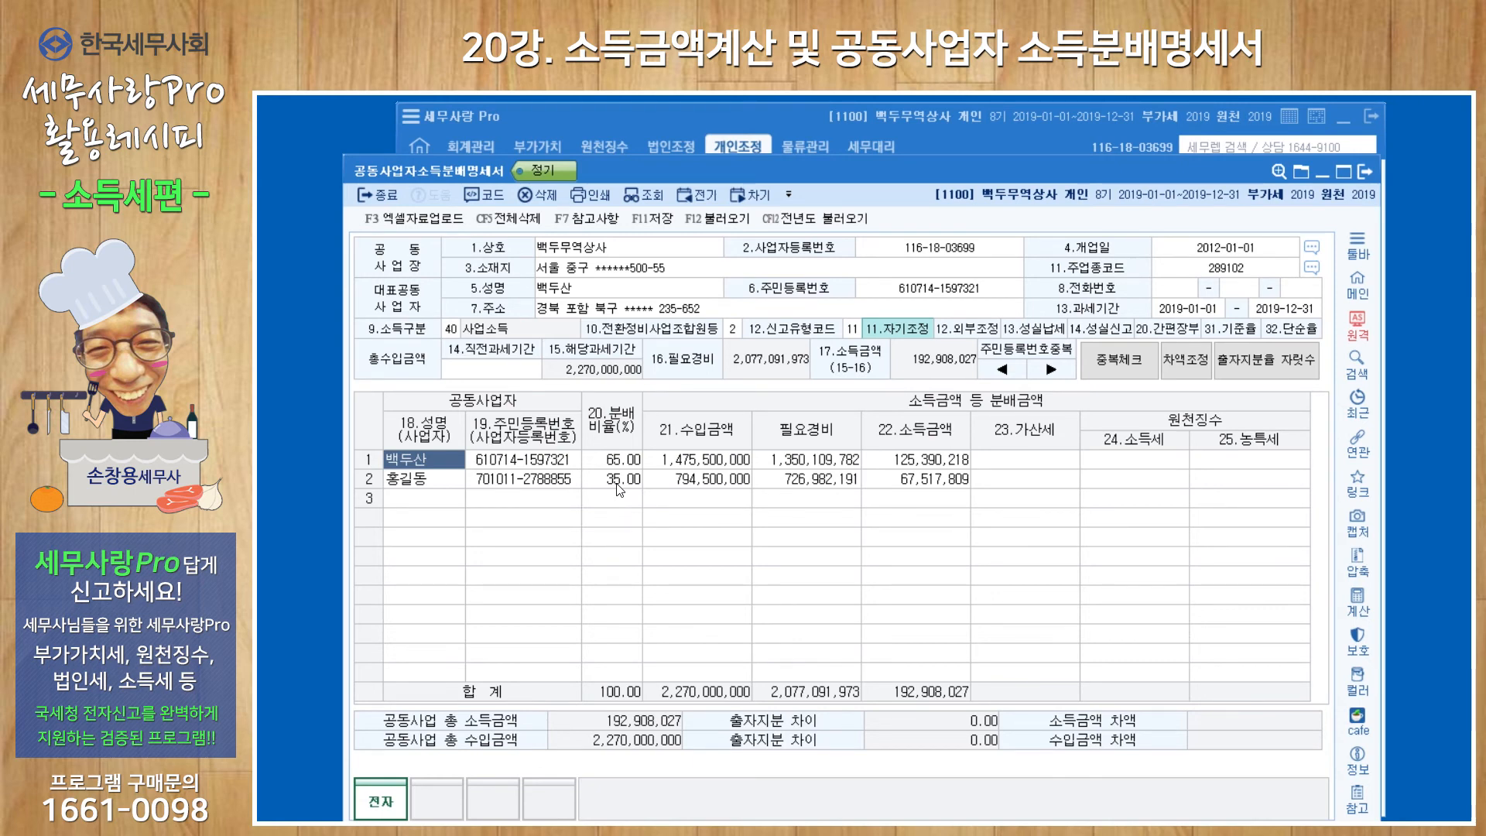
pyautogui.click(809, 225)
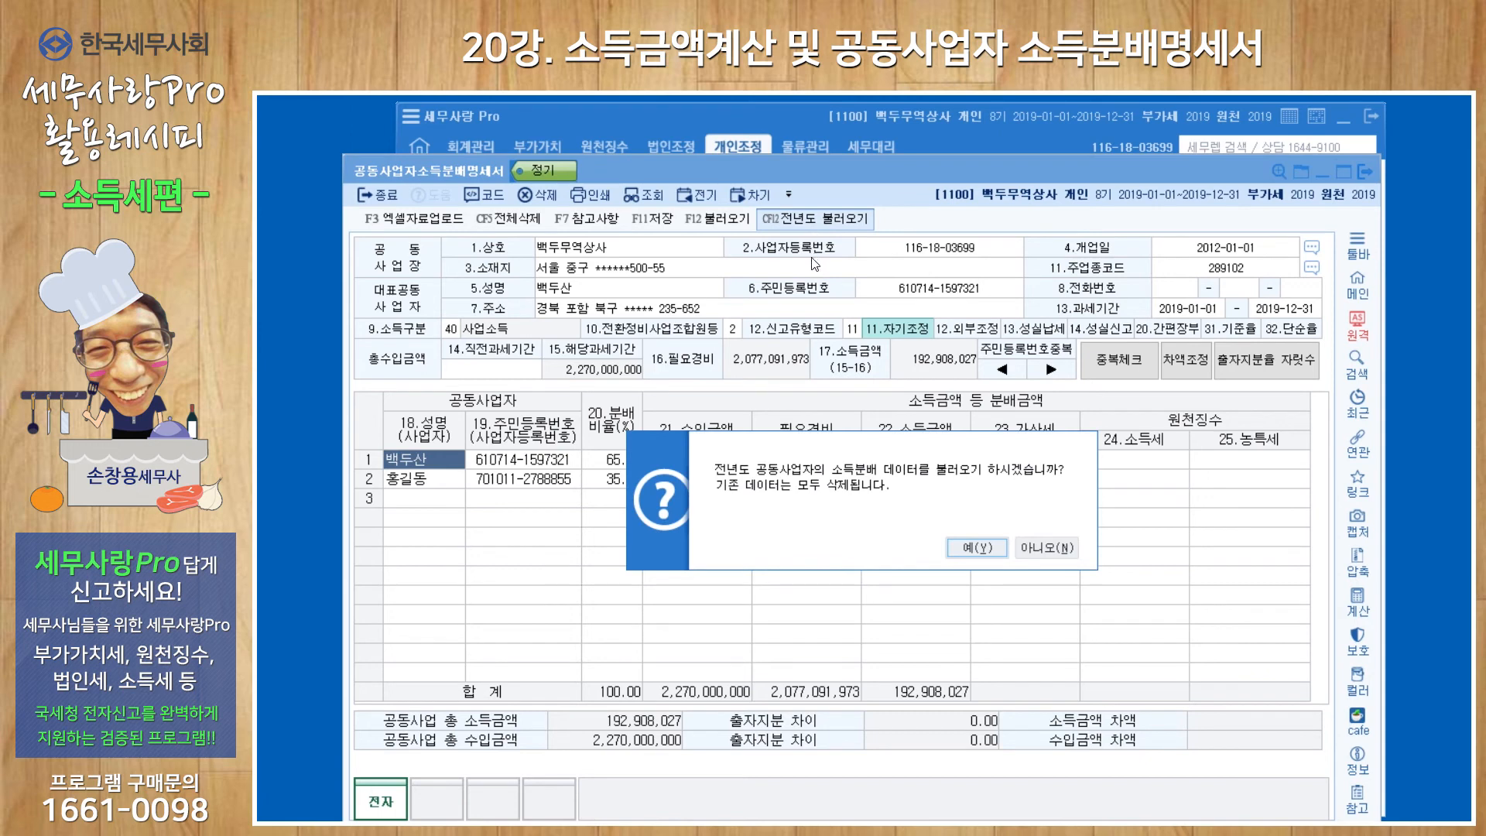
pyautogui.click(953, 548)
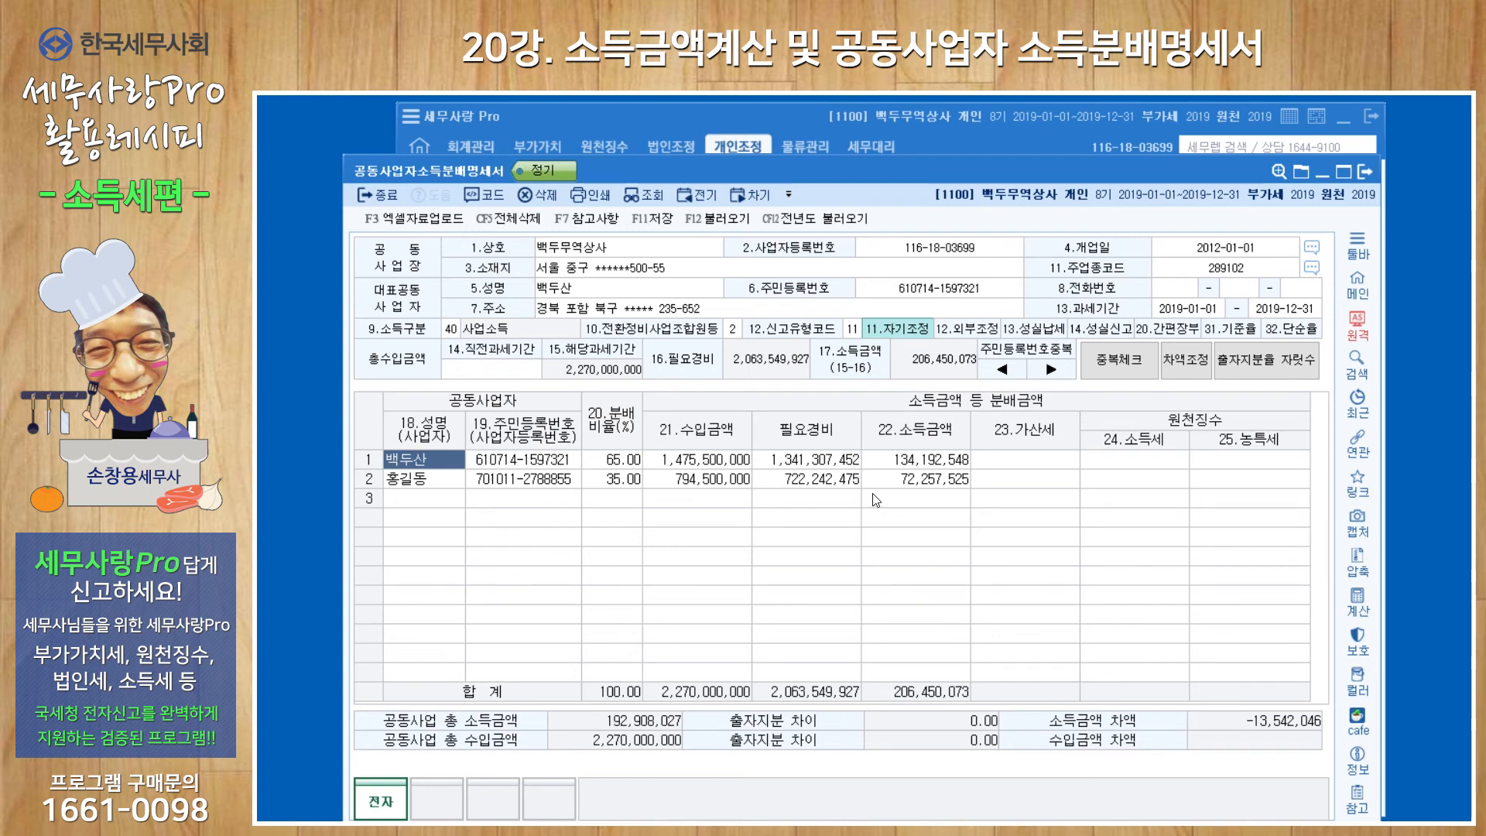
# - Reload the marked business details and totals, and run 차액조정 with both 소득금액 and 수입금액 recalculated
pyautogui.click(718, 220)
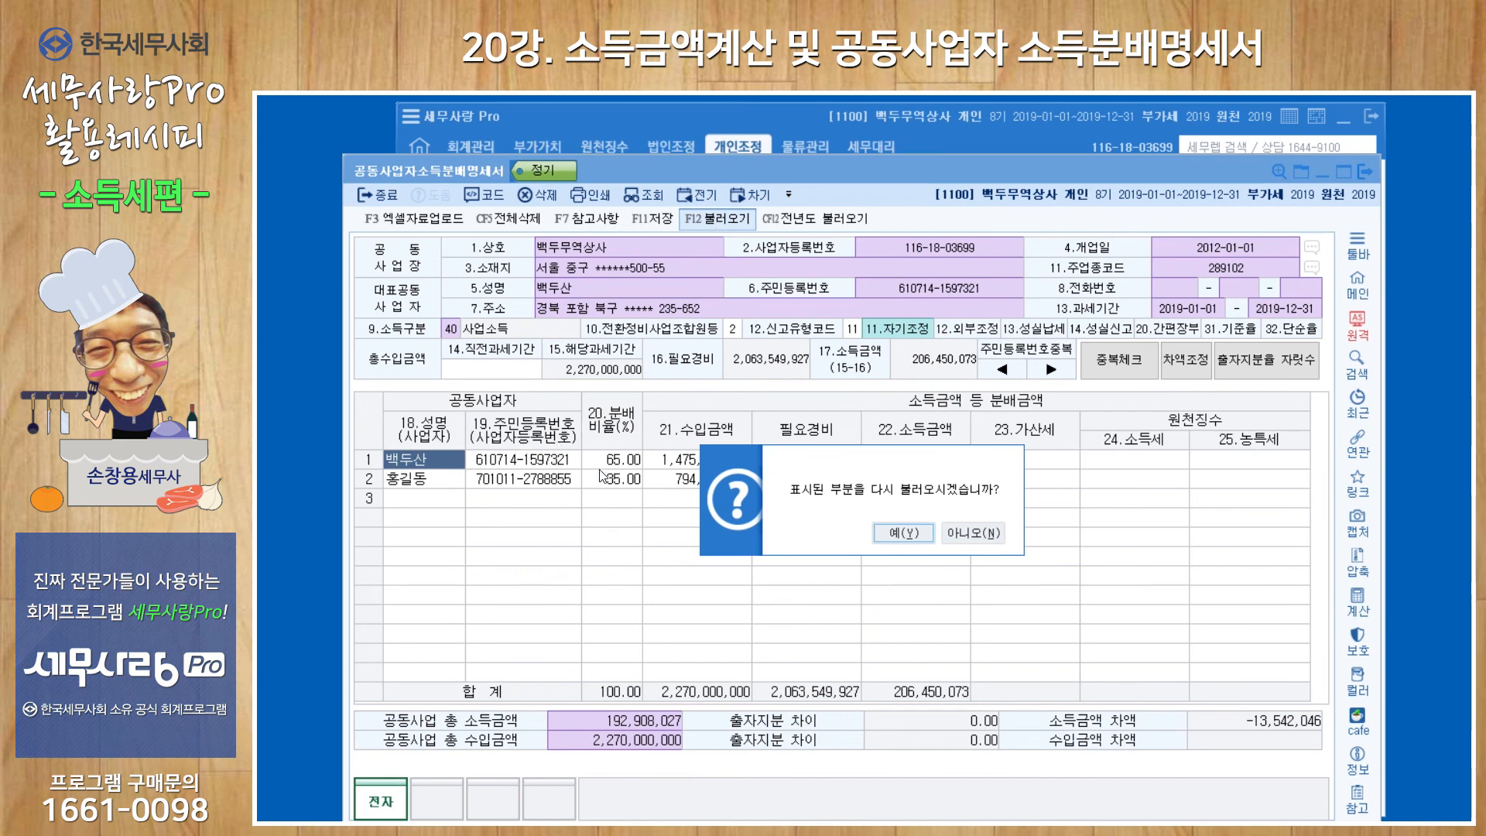
pyautogui.click(896, 540)
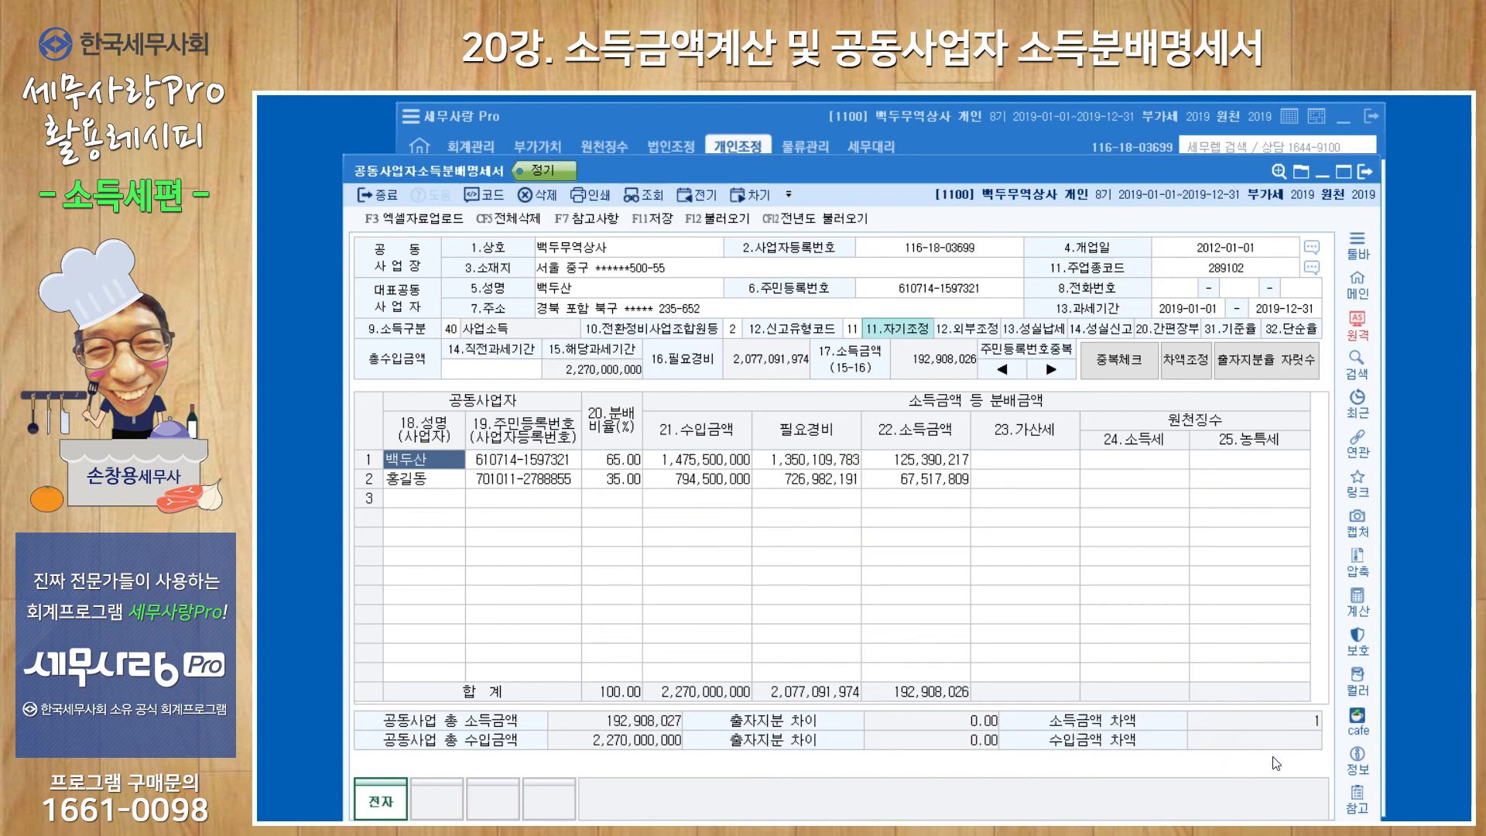
pyautogui.click(1192, 374)
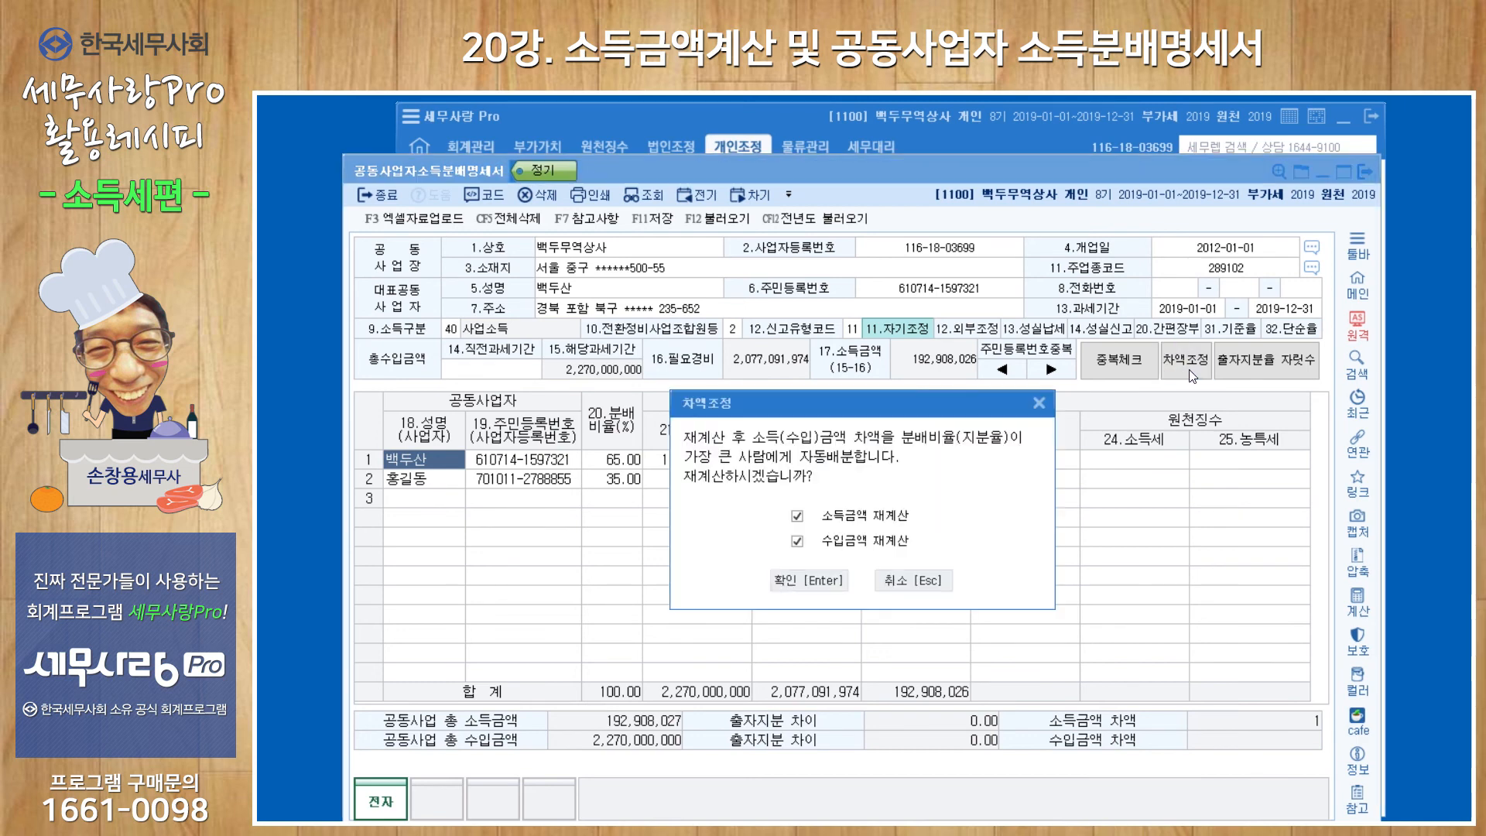
pyautogui.click(809, 580)
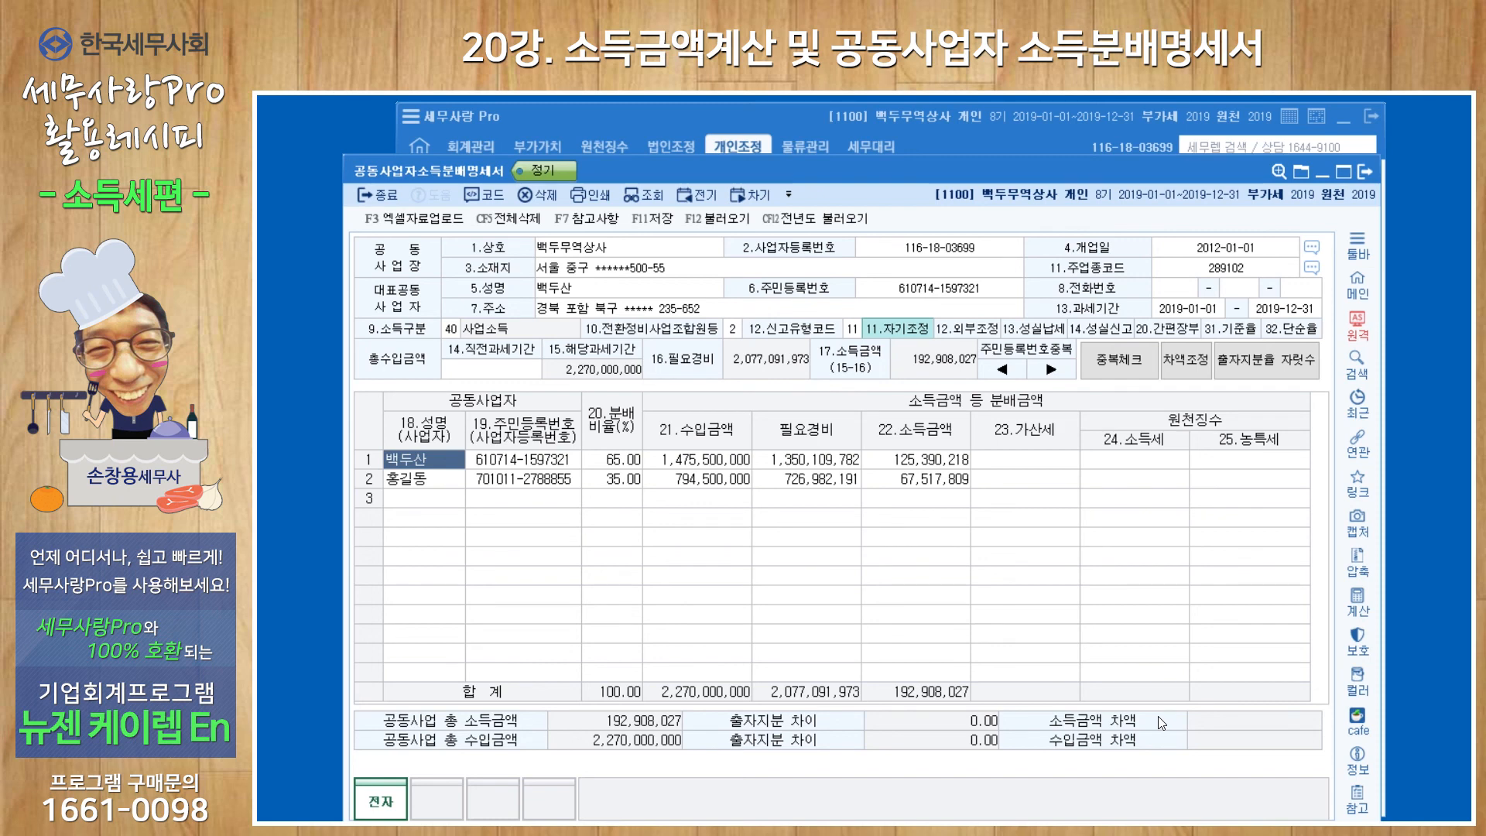
# - Examine the 소득금액 distributed to each of the two partners in the 공동사업자소득분배명세서
pyautogui.doubleClick(909, 174)
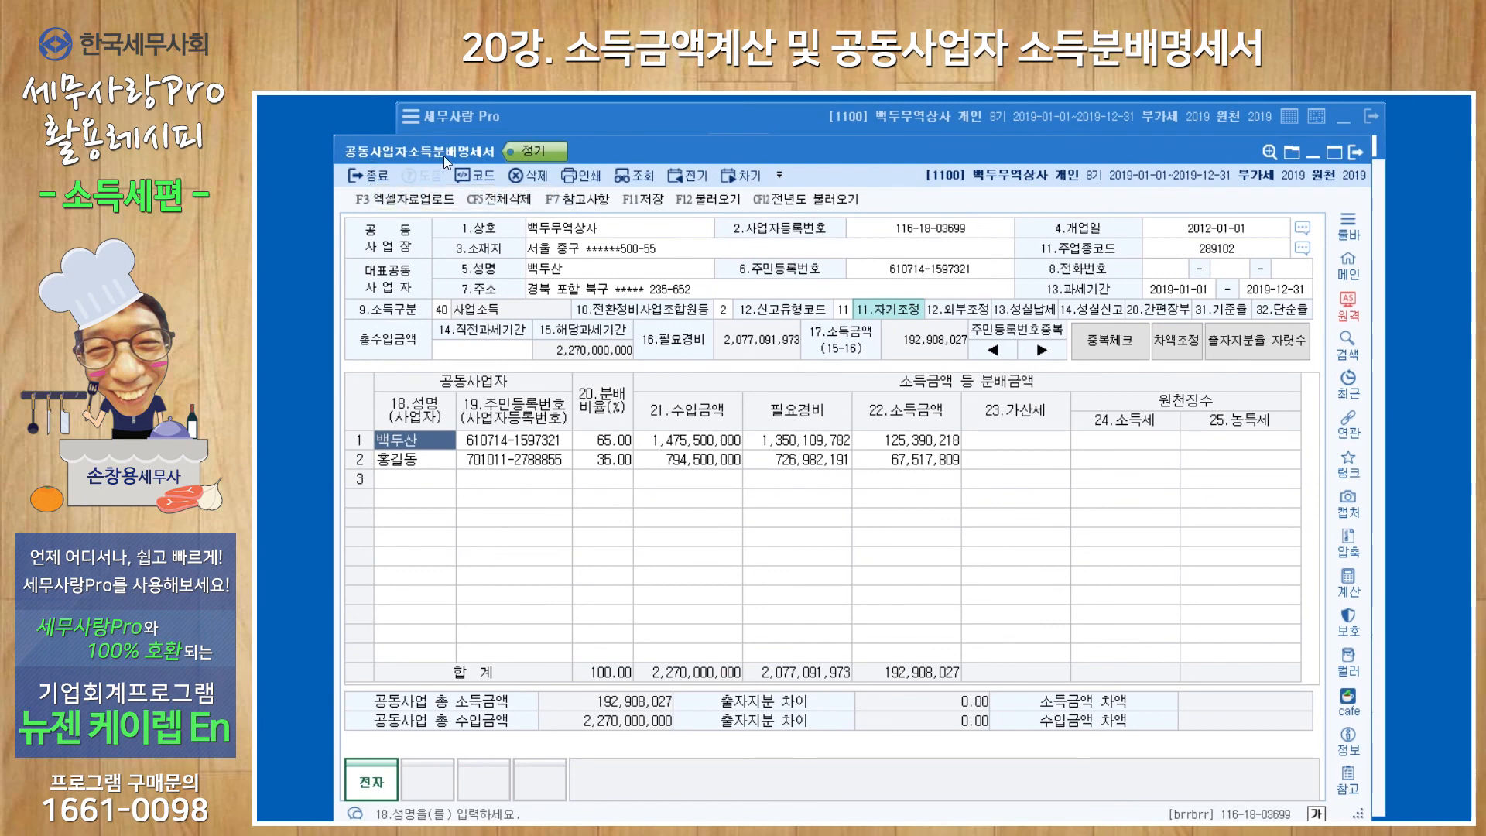
pyautogui.click(918, 442)
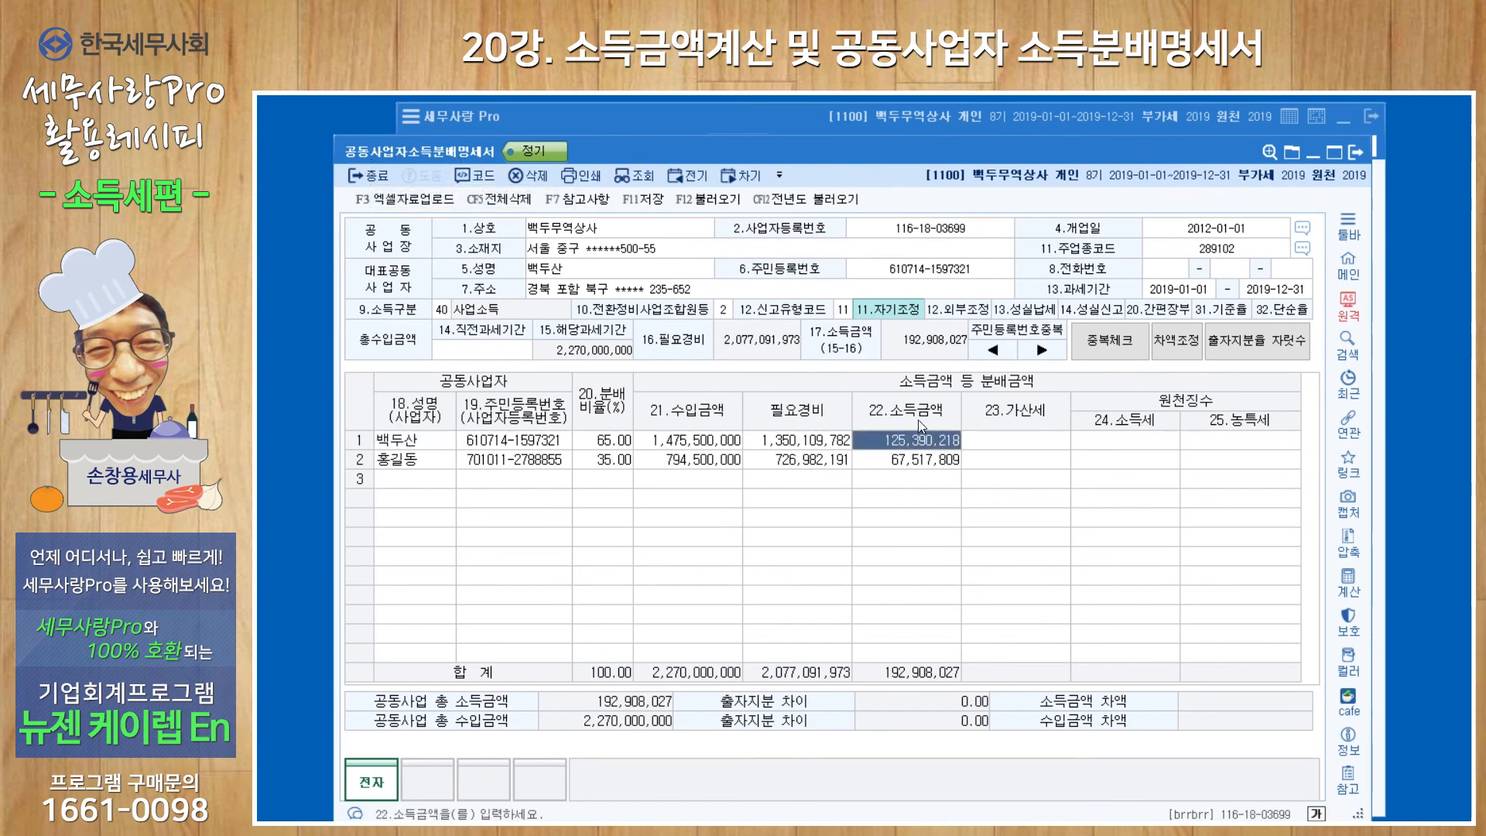
pyautogui.click(922, 458)
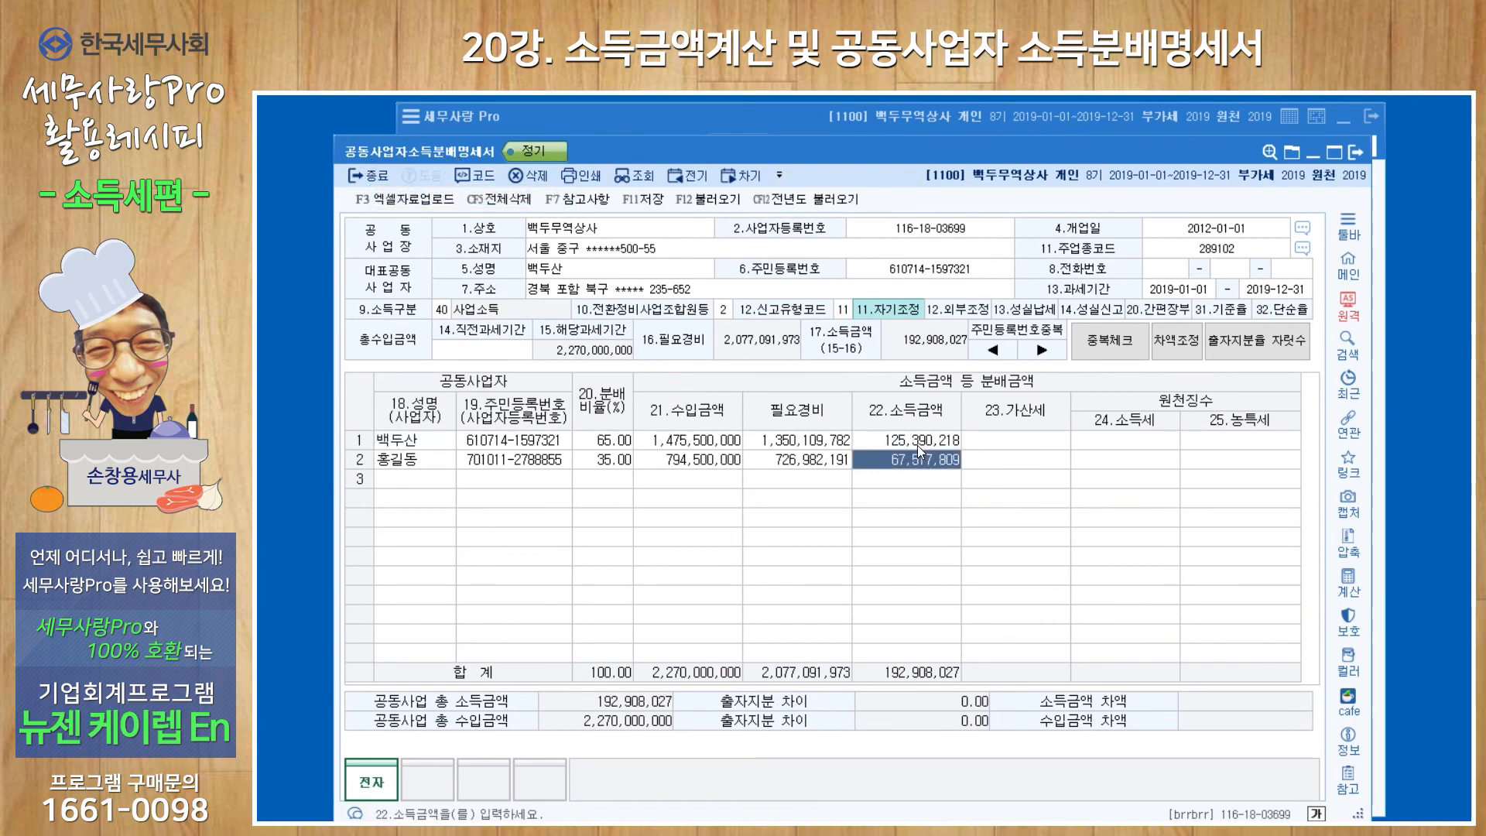